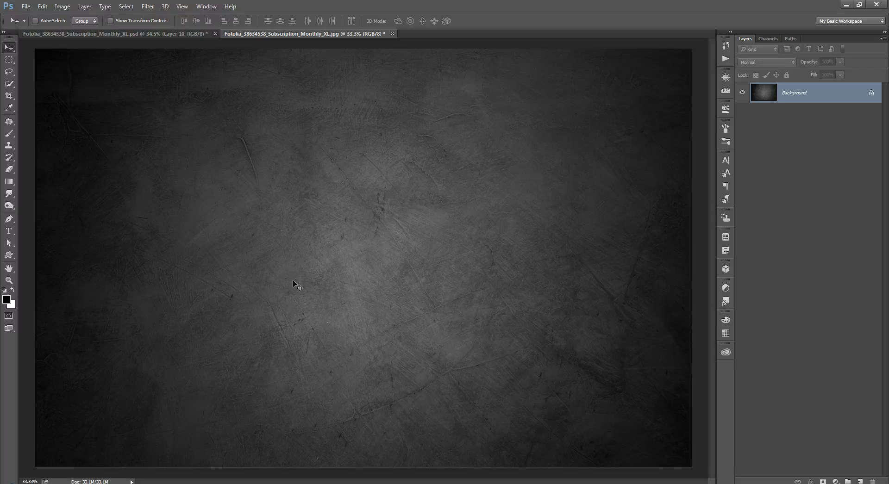
# Create a text layer reading ALIEN, with OVERLORD on the second line, fixing the typo.
pyautogui.click(9, 231)
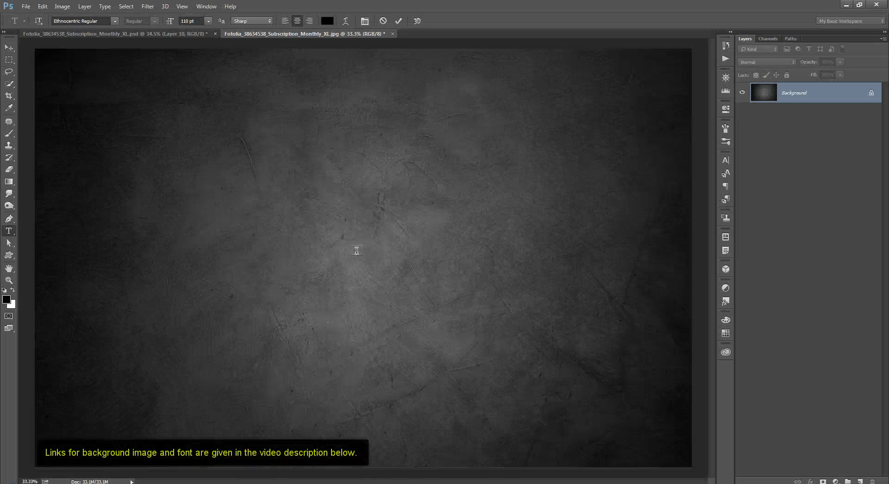
pyautogui.click(356, 250)
pyautogui.write('ALIEN')
pyautogui.write(' OVERLO')
pyautogui.write('R')
pyautogui.press('BackSpace')
pyautogui.press('BackSpace')
pyautogui.press('BackSpace')
pyautogui.press('BackSpace')
pyautogui.press('BackSpace')
pyautogui.press('BackSpace')
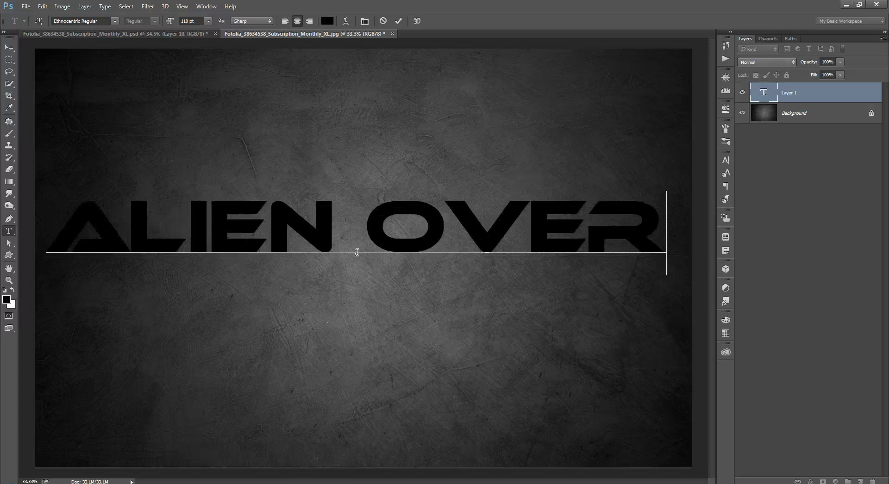
pyautogui.press('BackSpace')
pyautogui.press('BackSpace')
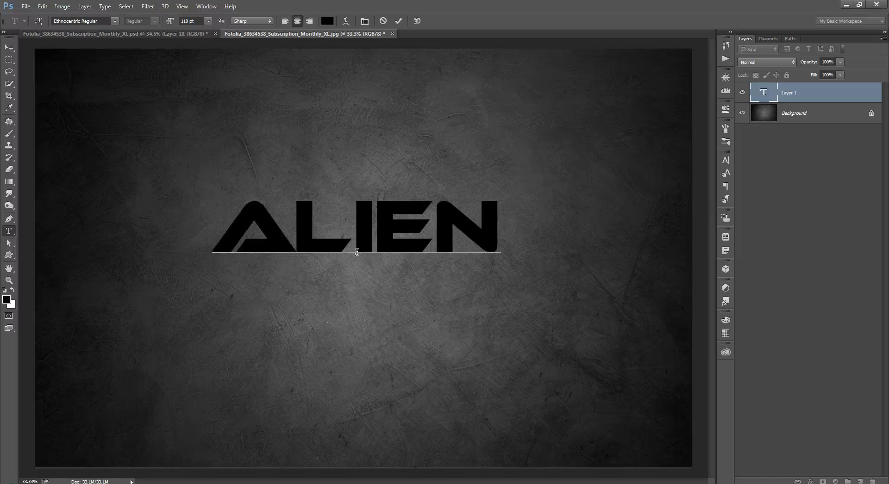
pyautogui.press('Return')
pyautogui.write('OVE')
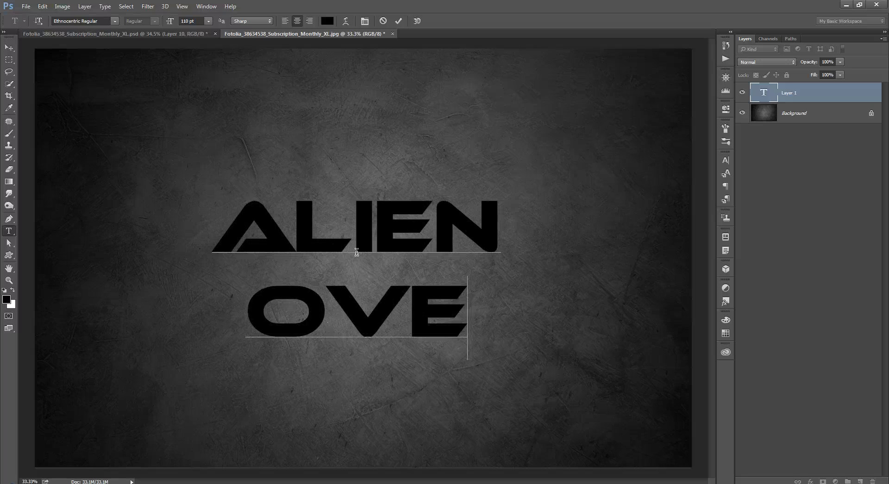
pyautogui.write('RLORD')
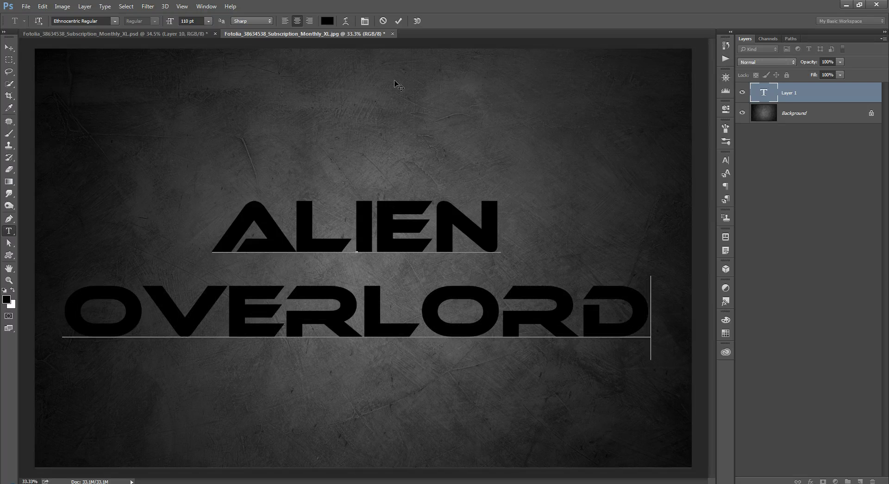
# Commit the text, align it to the canvas's vertical centre, and convert it to a smart object.
pyautogui.click(398, 21)
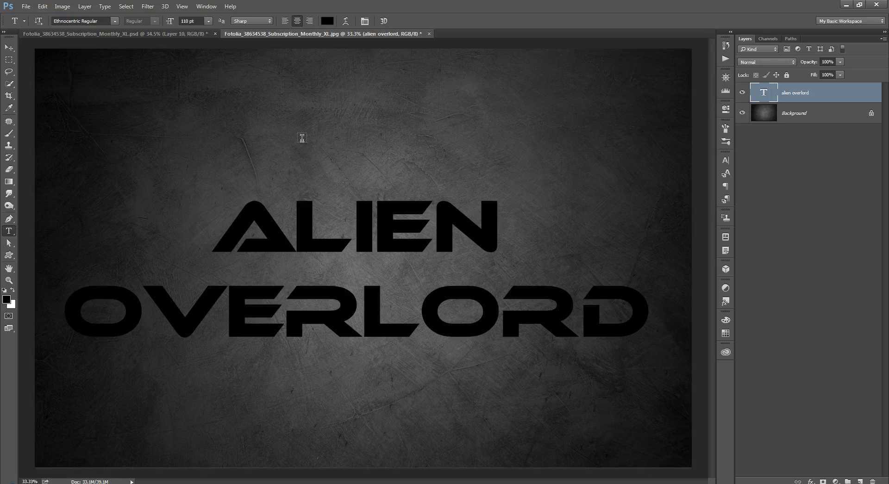
pyautogui.hotkey('ctrl', 'a')
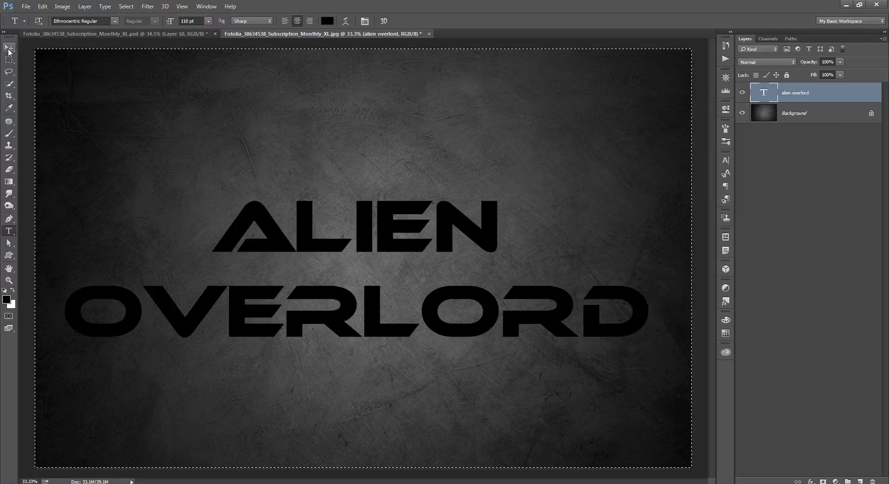
pyautogui.click(9, 48)
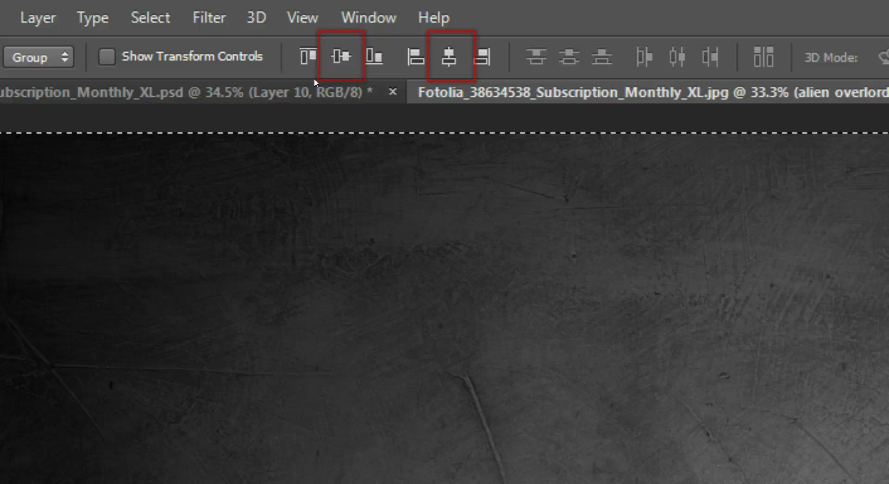
pyautogui.click(341, 56)
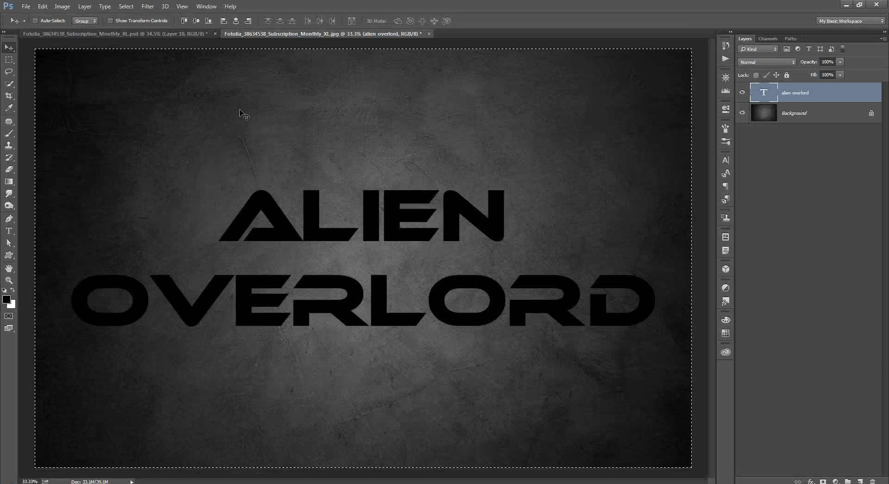
pyautogui.hotkey('ctrl', 'd')
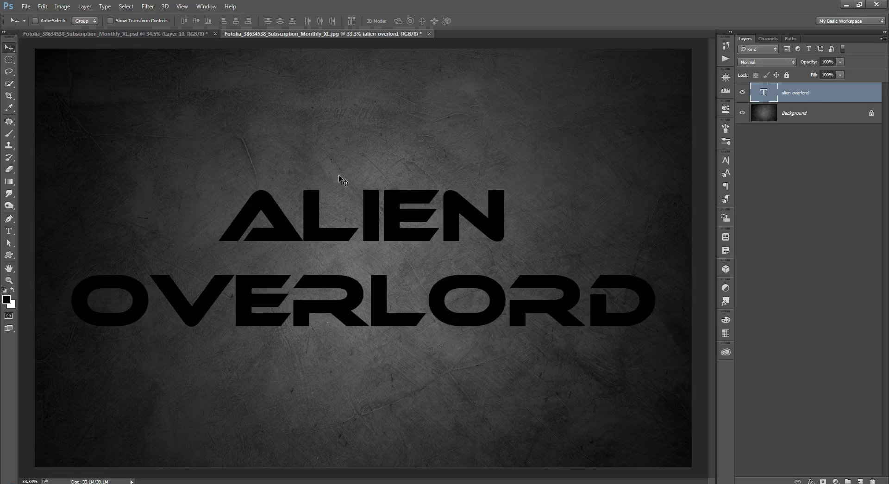
pyautogui.rightClick(821, 97)
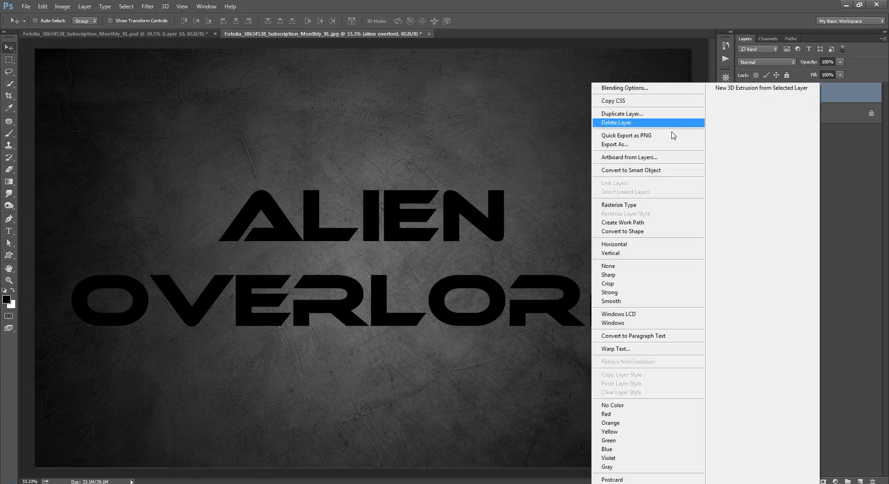
pyautogui.click(670, 172)
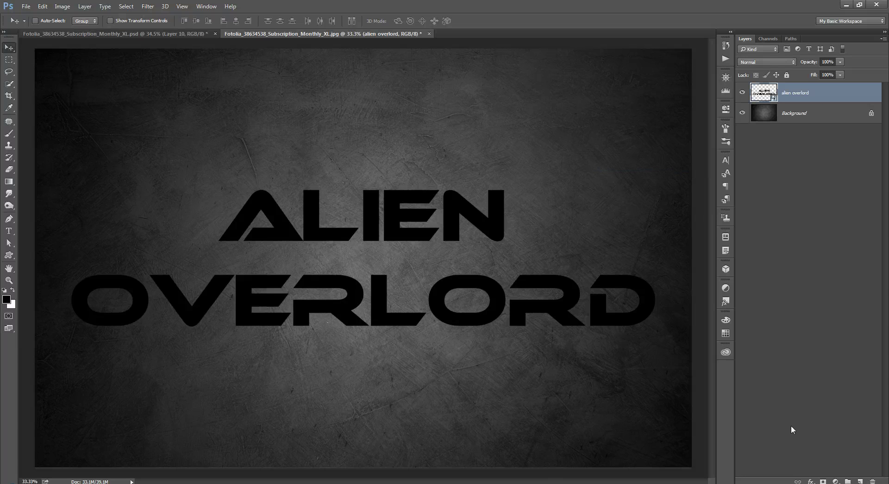
# Set fill opacity to 0 and add a Smooth Inner Bevel: depth 400%, size 14 px, soften 3 px.
pyautogui.click(810, 482)
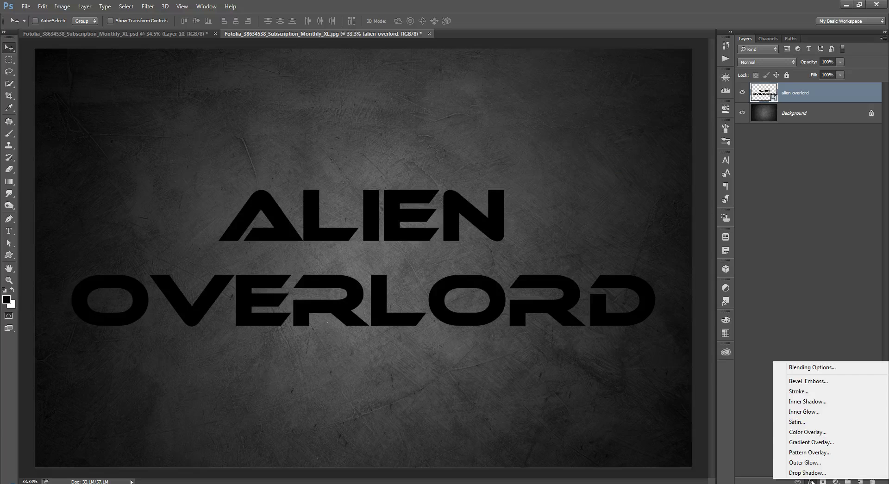
pyautogui.click(817, 368)
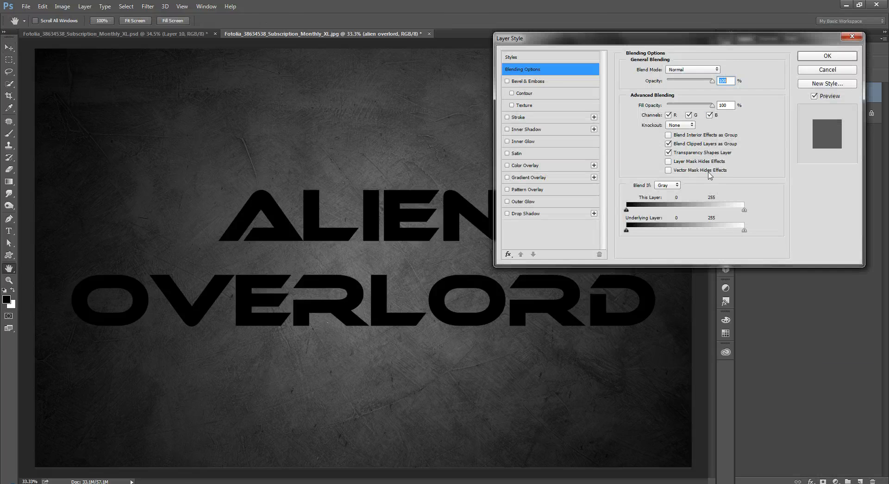
pyautogui.press('Tab')
pyautogui.write('59')
pyautogui.write('0')
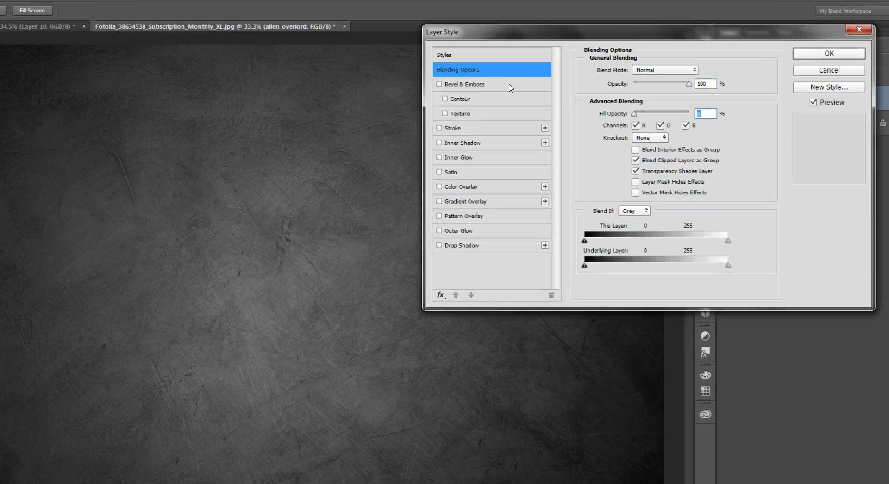
pyautogui.click(560, 82)
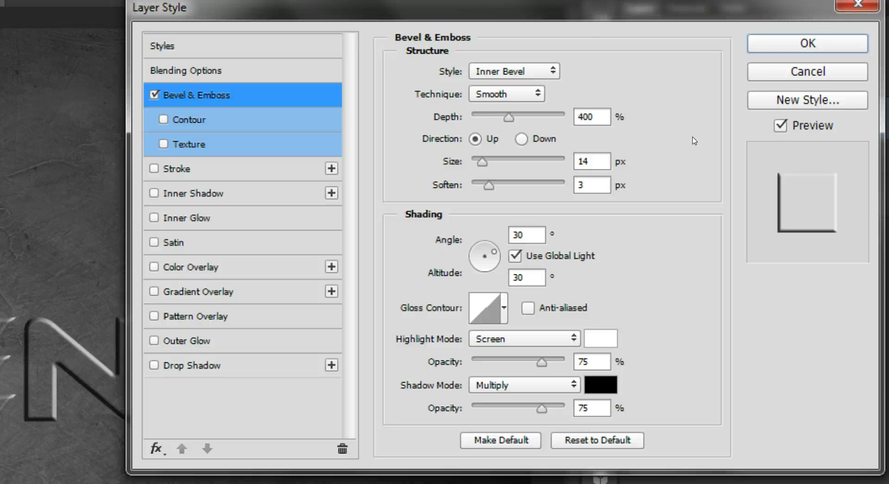
# Enable the bevel Contour and add a Multiply Inner Glow in #b40000 at 100%, size 40 px.
pyautogui.click(164, 120)
pyautogui.click(179, 121)
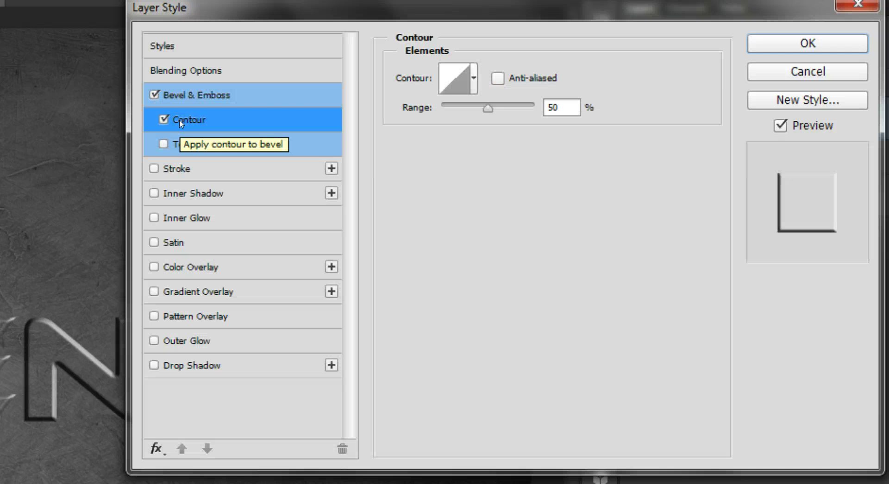
pyautogui.click(200, 223)
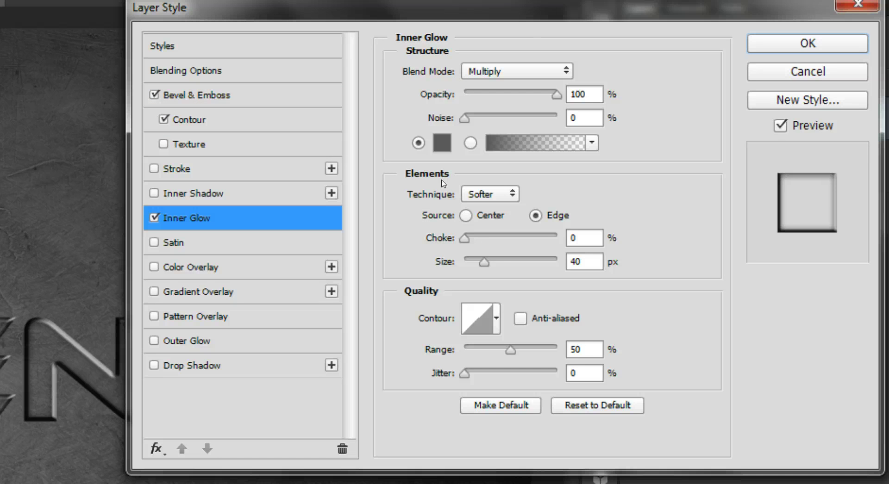
pyautogui.click(442, 143)
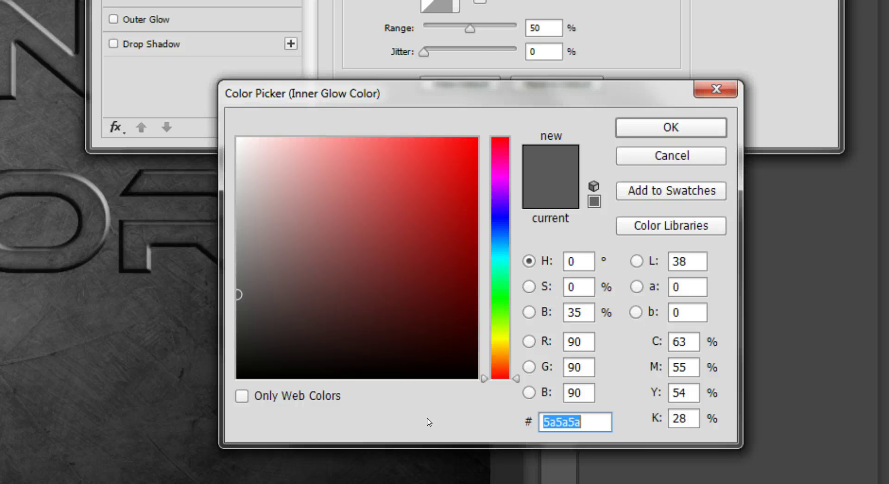
pyautogui.write('b4')
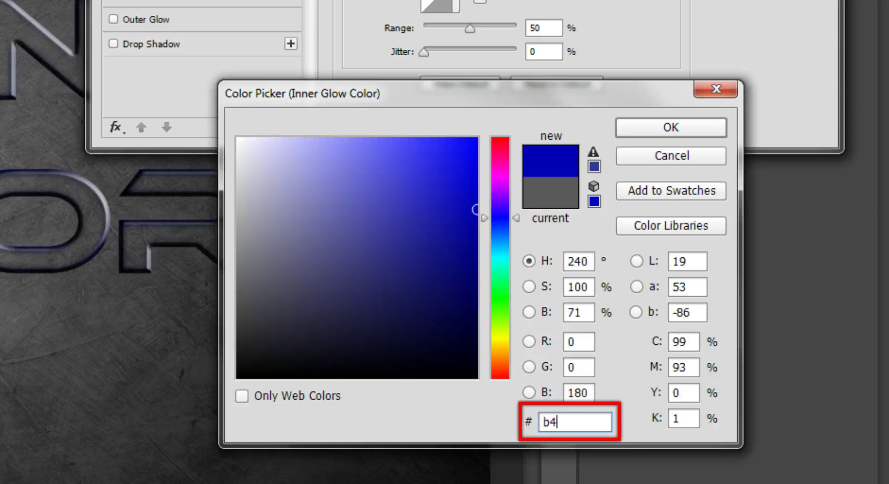
pyautogui.write('0000')
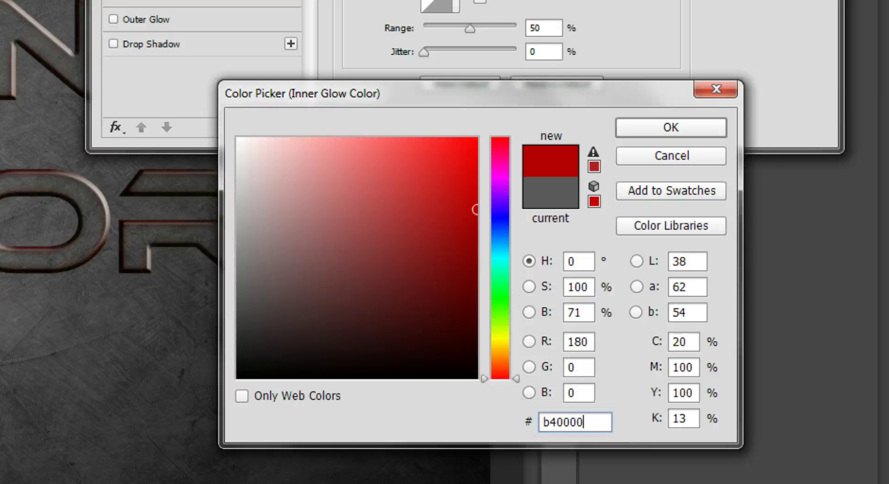
pyautogui.click(655, 130)
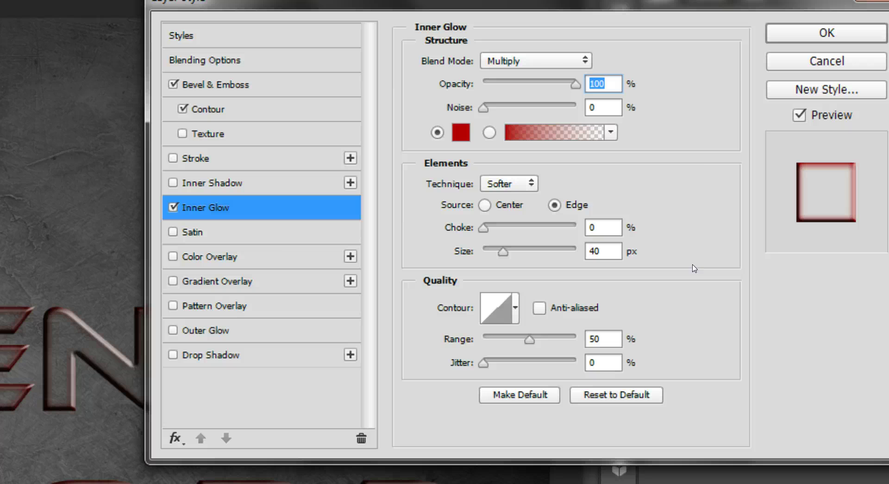
# Add a #32fb03 Color Dodge outer glow (45%, size 29, range 32, anti-aliased) and apply the style.
pyautogui.click(252, 333)
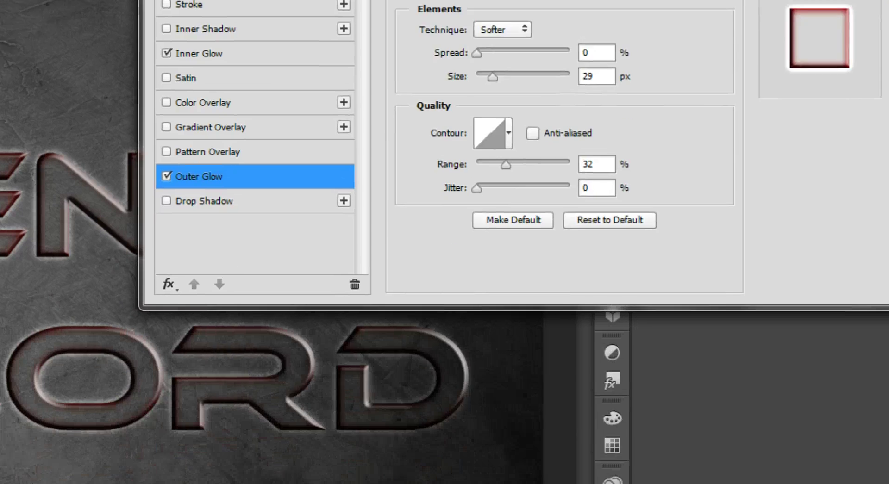
pyautogui.click(461, 132)
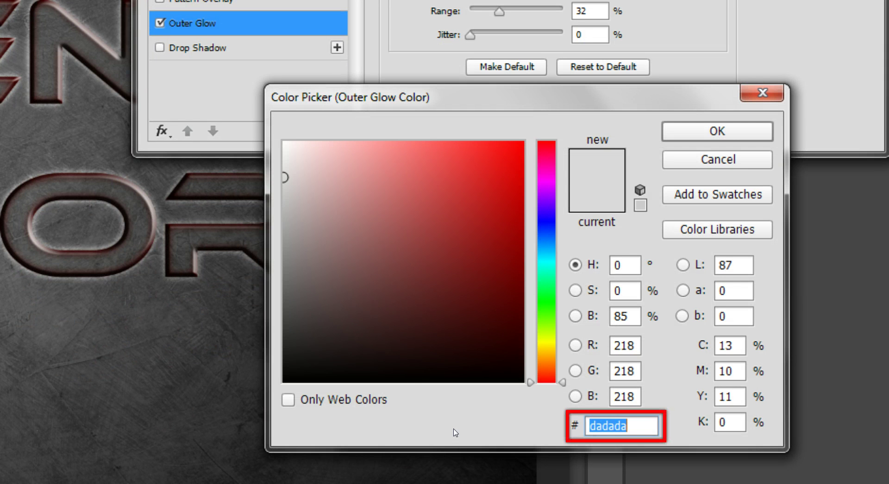
pyautogui.write('32fb')
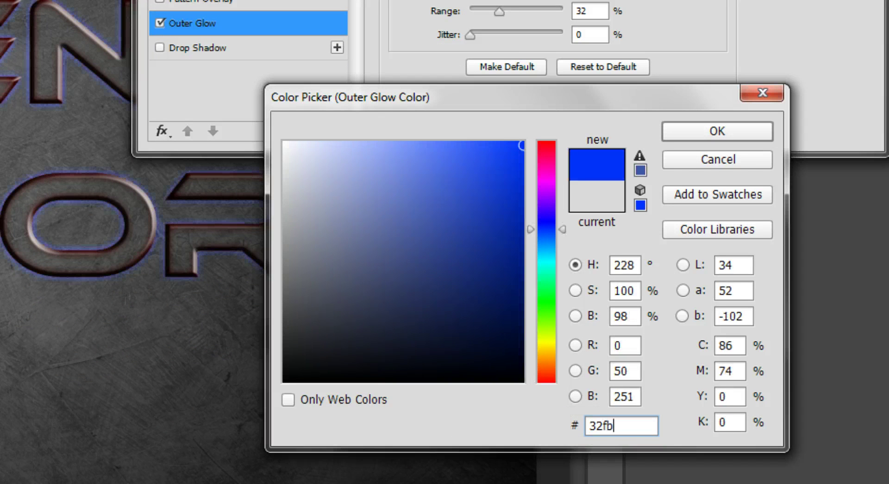
pyautogui.write('03')
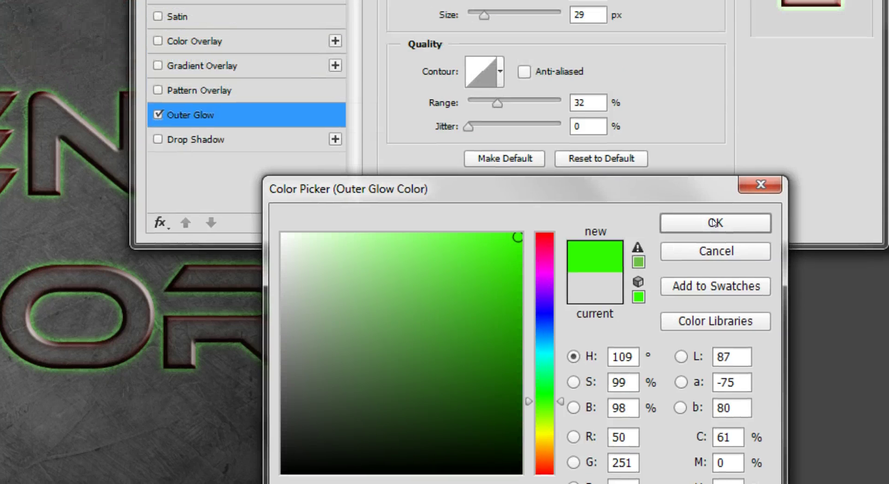
pyautogui.click(715, 222)
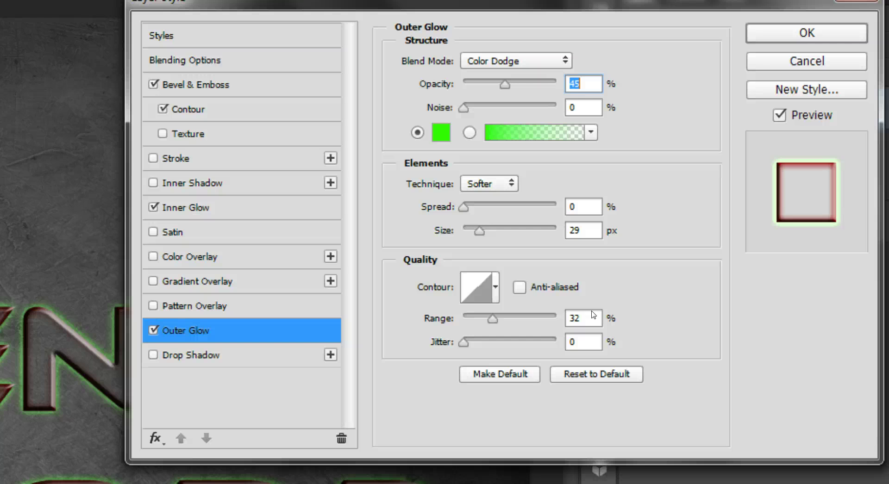
pyautogui.click(520, 289)
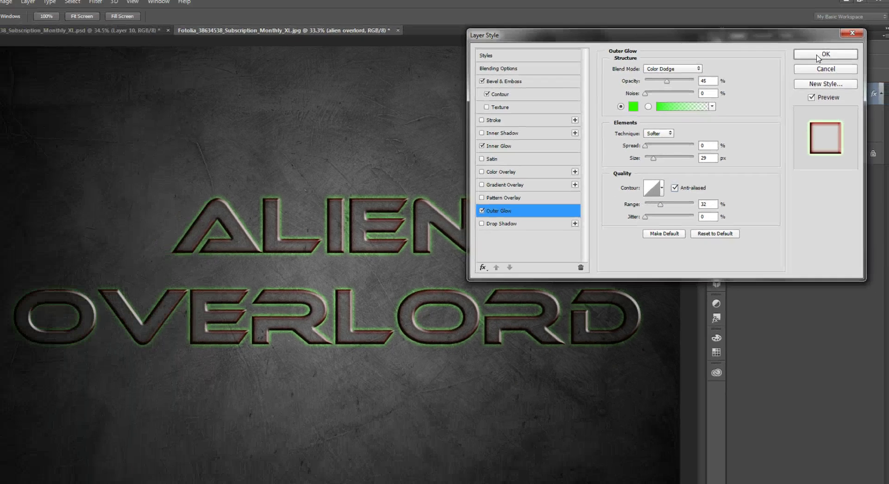
pyautogui.click(810, 47)
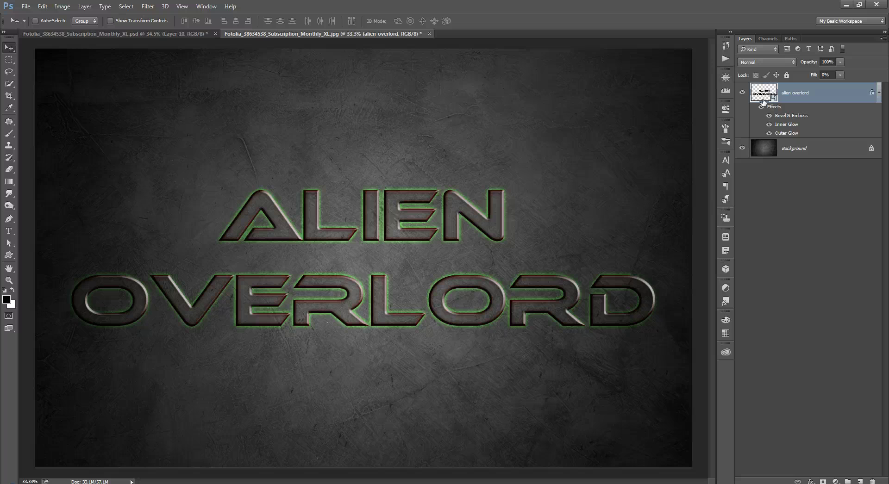
# Load the letters as a selection, add empty Layer 1 above, and contract the selection by 15 px.
pyautogui.press('ctrl')
pyautogui.keyDown('ctrl'); pyautogui.click(765, 98); pyautogui.keyUp('ctrl')
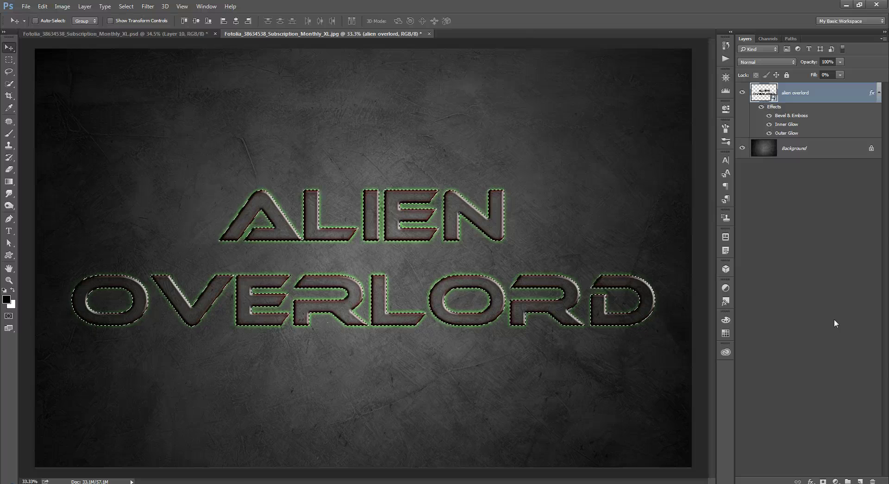
pyautogui.click(860, 481)
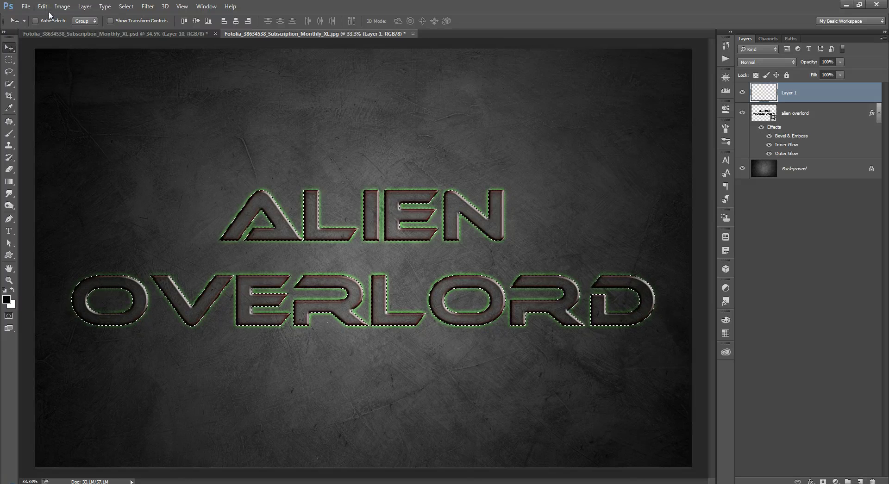
pyautogui.click(129, 7)
pyautogui.moveTo(130, 128)
pyautogui.click(85, 153)
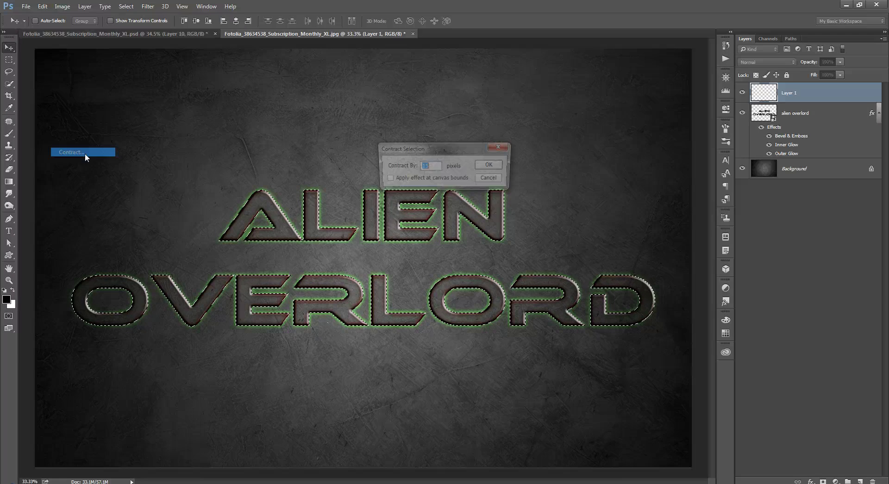
pyautogui.click(491, 166)
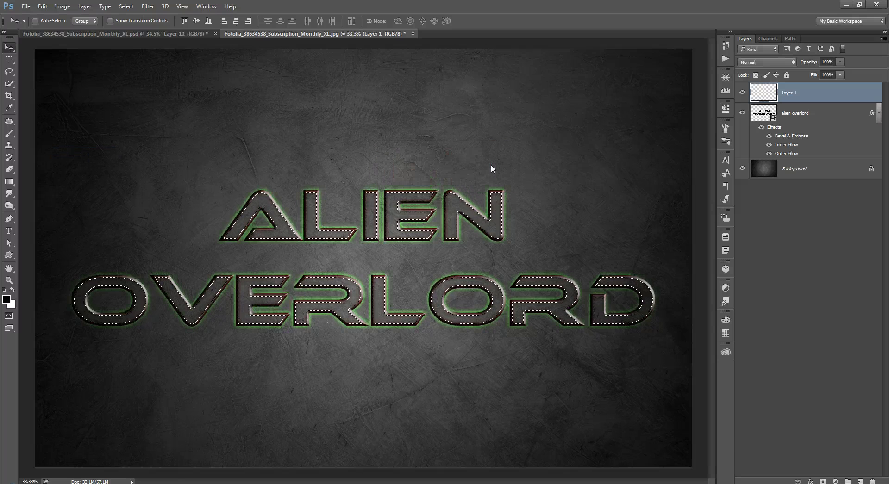
# Fill the letter selection on Layer 1 with 50% Gray, then deselect with Ctrl+D.
pyautogui.click(42, 7)
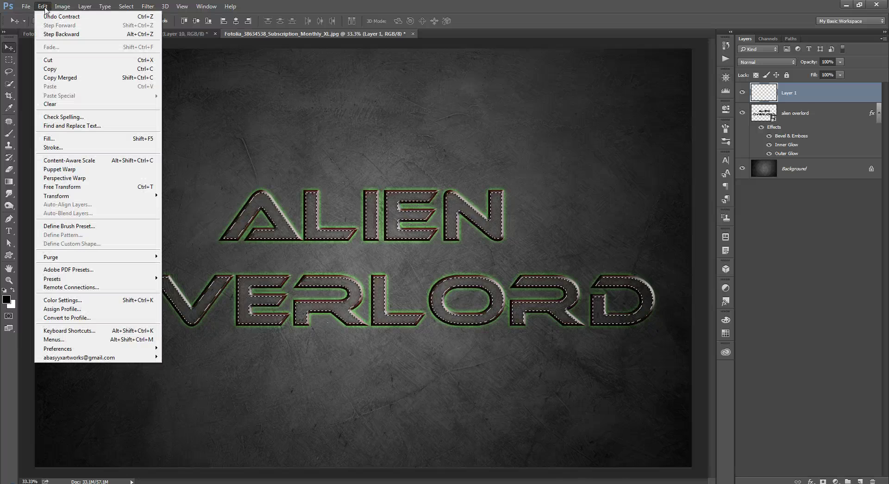
pyautogui.click(56, 139)
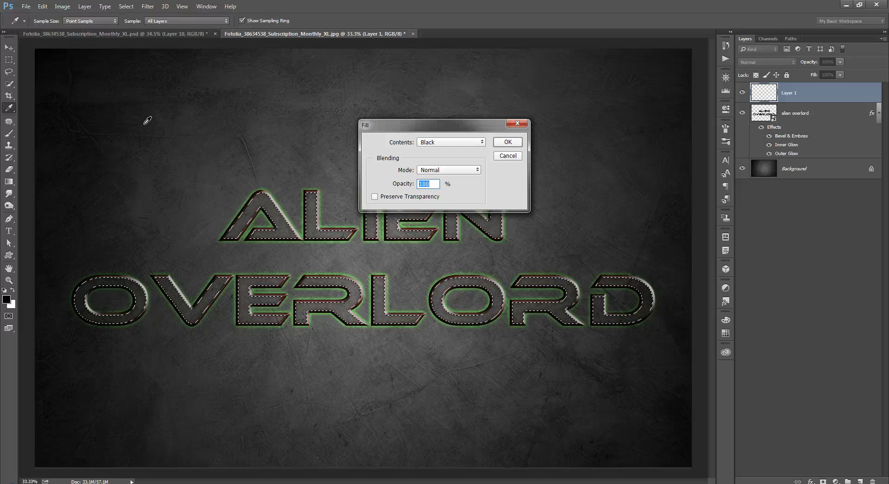
pyautogui.click(438, 143)
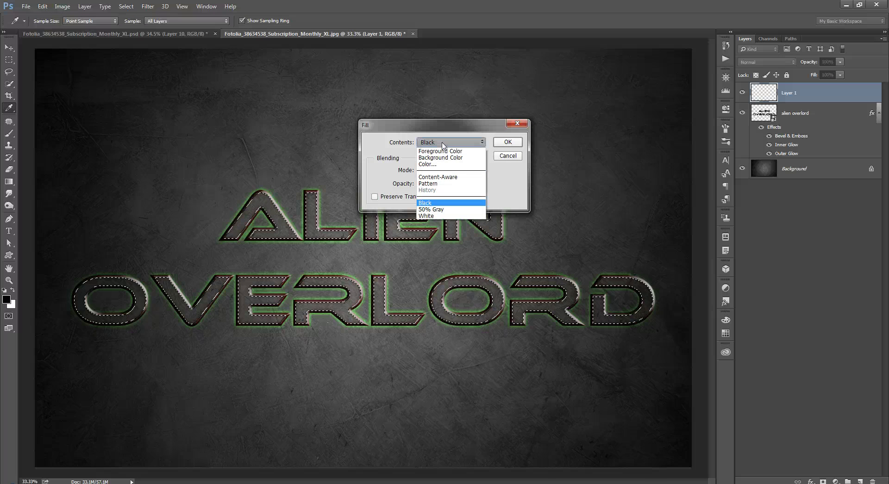
pyautogui.click(449, 212)
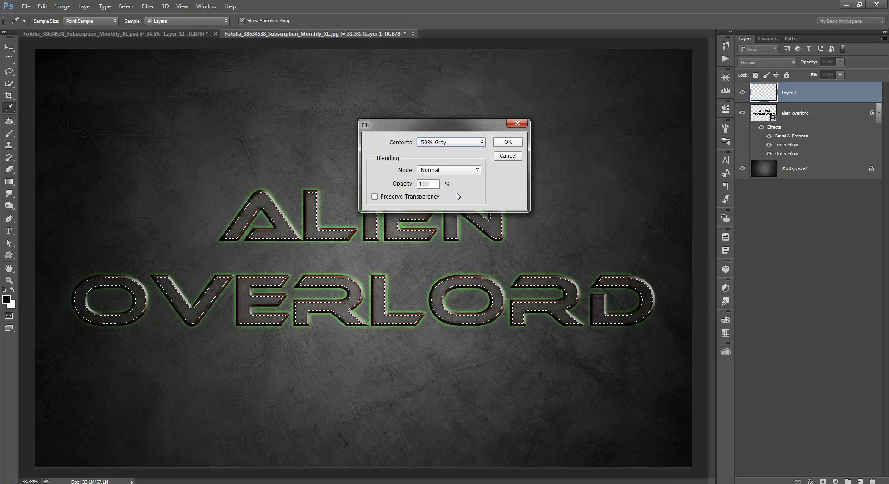
pyautogui.click(514, 142)
pyautogui.press('v')
pyautogui.press('ctrl')
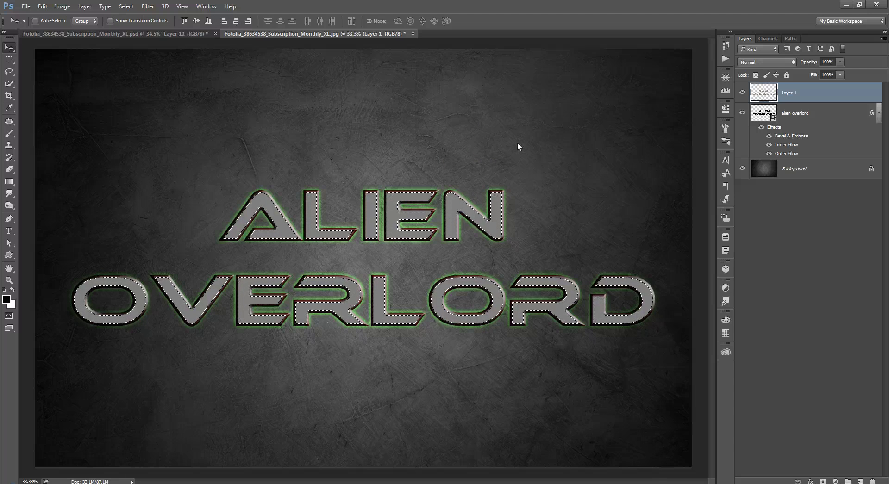
pyautogui.hotkey('ctrl', 'd')
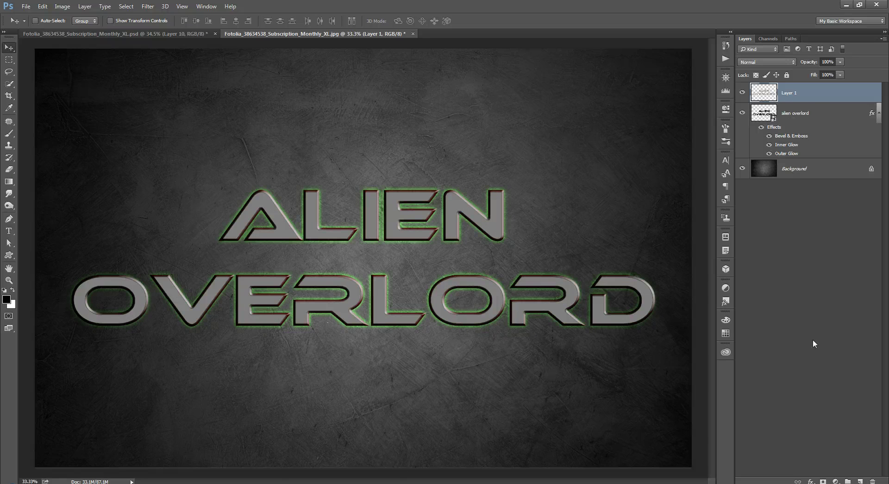
# Set Layer 1's fill opacity to 0 in its Blending Options.
pyautogui.click(811, 481)
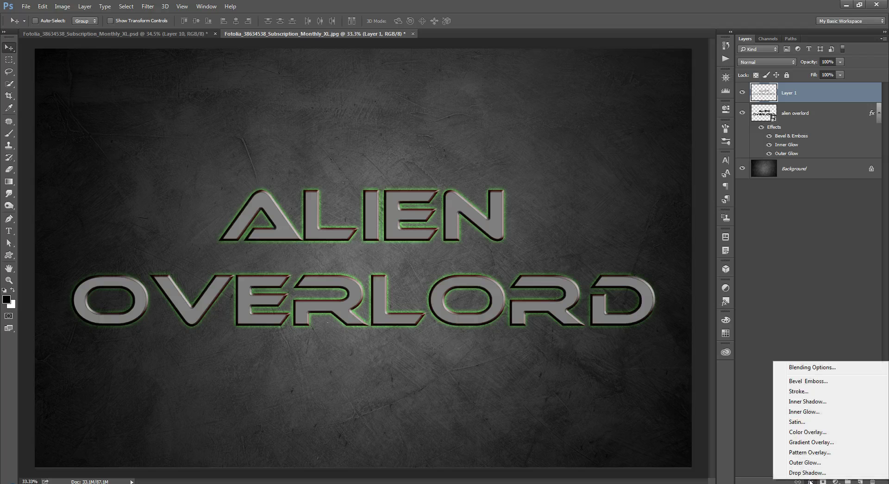
pyautogui.click(812, 368)
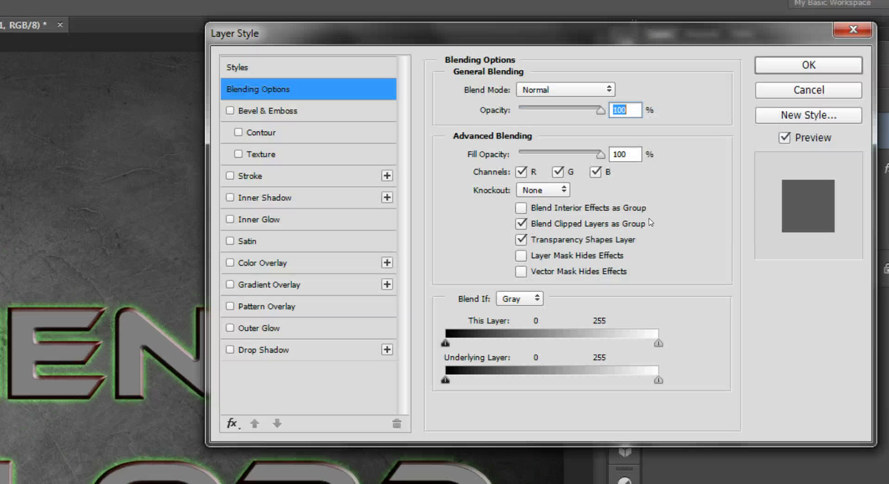
pyautogui.press('Tab')
pyautogui.write('0')
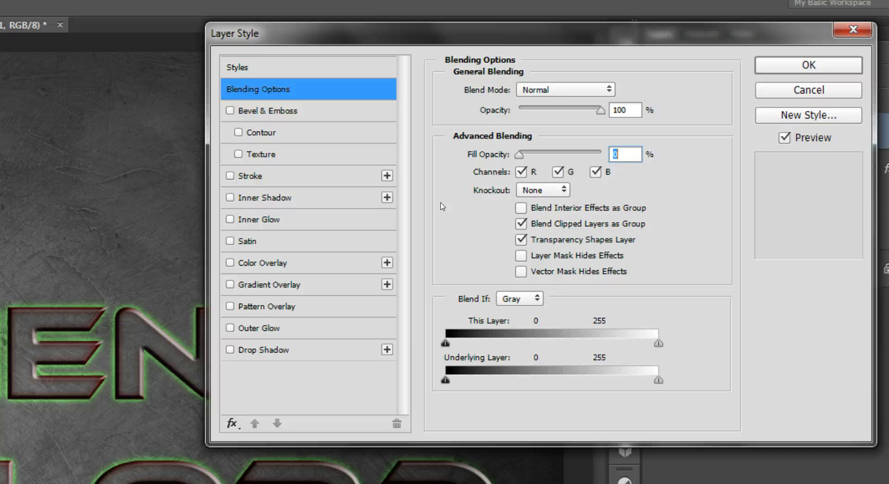
# Add a black inner glow at 90% opacity with 8% choke and 25 px size.
pyautogui.click(314, 220)
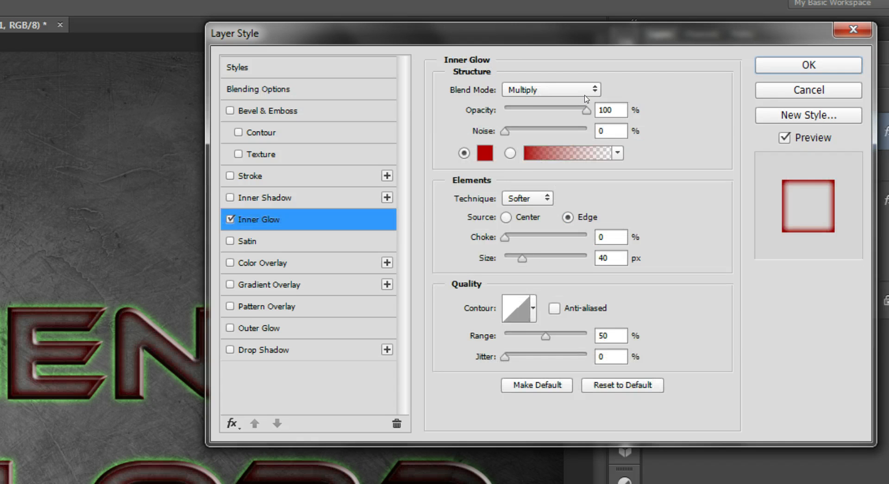
pyautogui.doubleClick(595, 110)
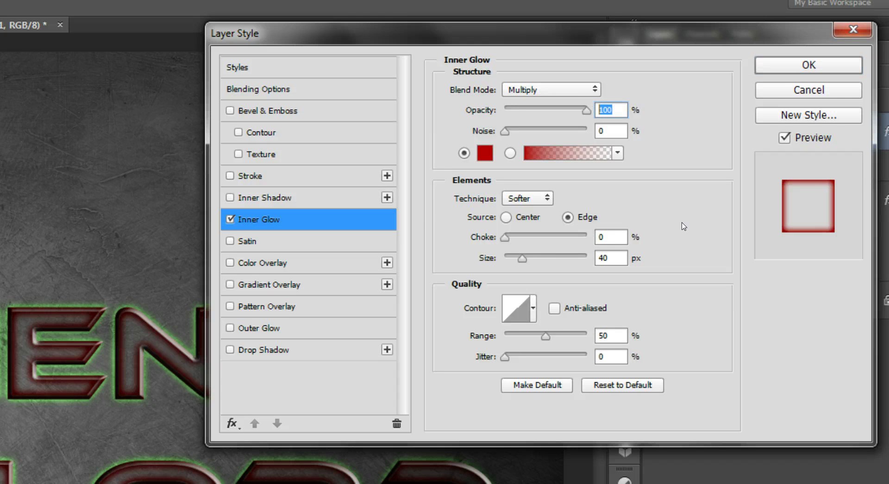
pyautogui.write('90')
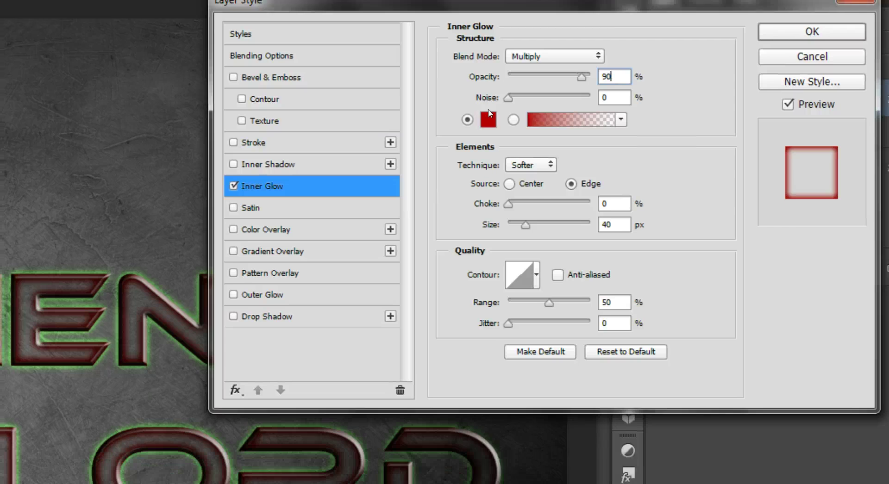
pyautogui.click(483, 152)
pyautogui.moveTo(469, 224); pyautogui.dragTo(350, 336)
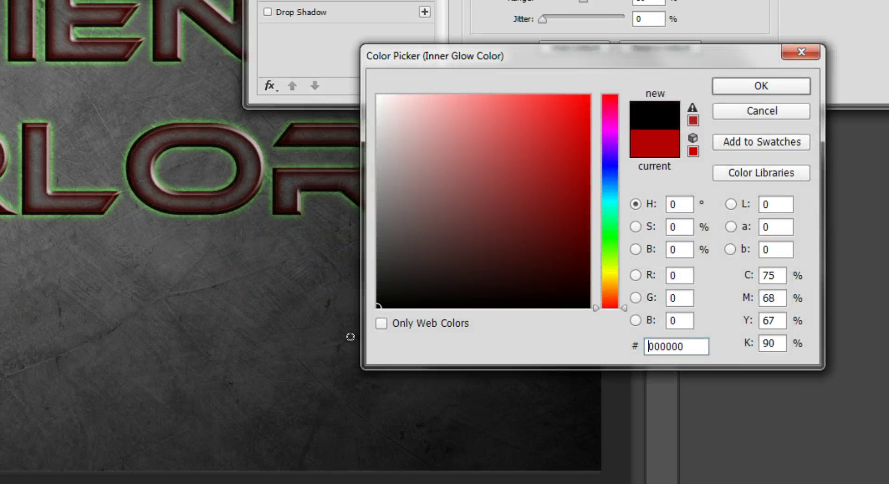
pyautogui.click(764, 88)
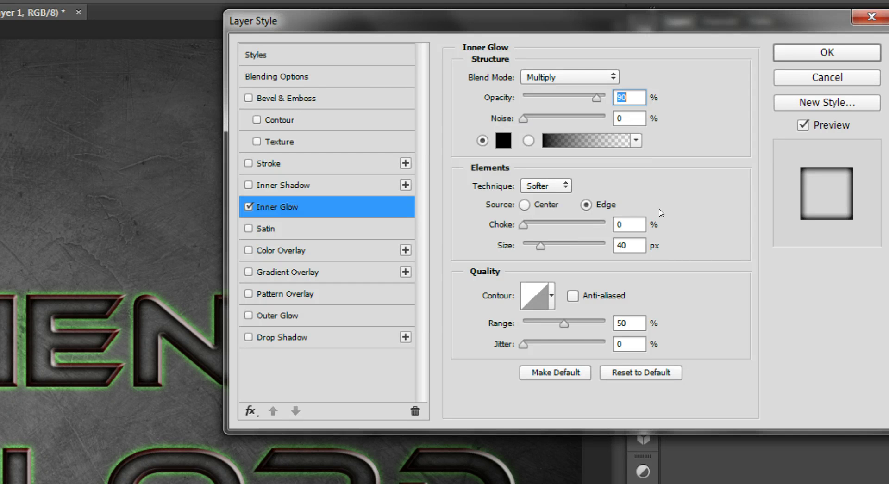
pyautogui.click(635, 223)
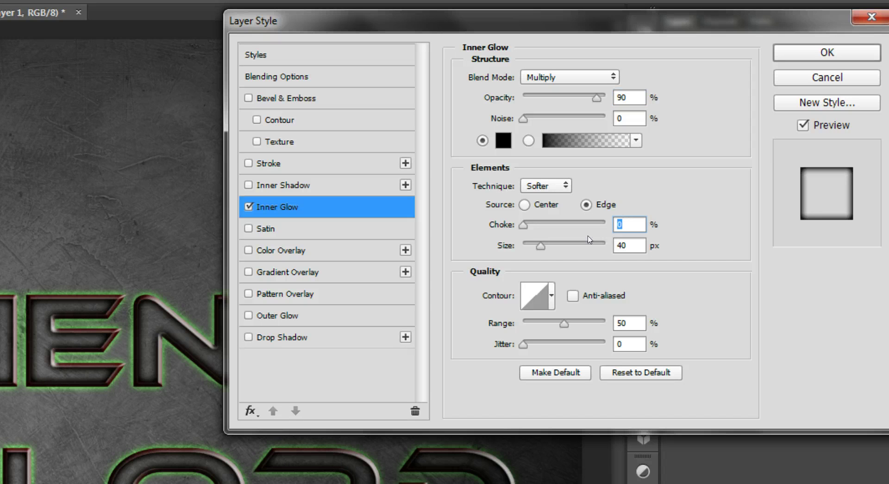
pyautogui.write('8')
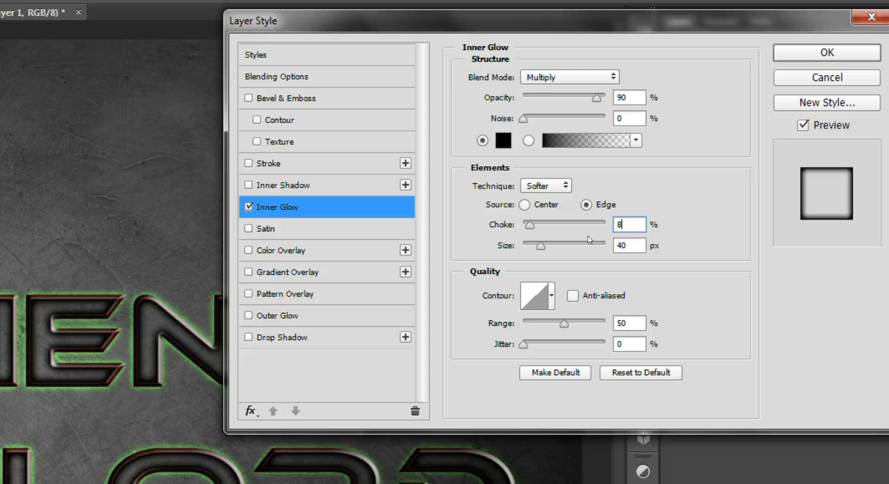
pyautogui.press('Tab')
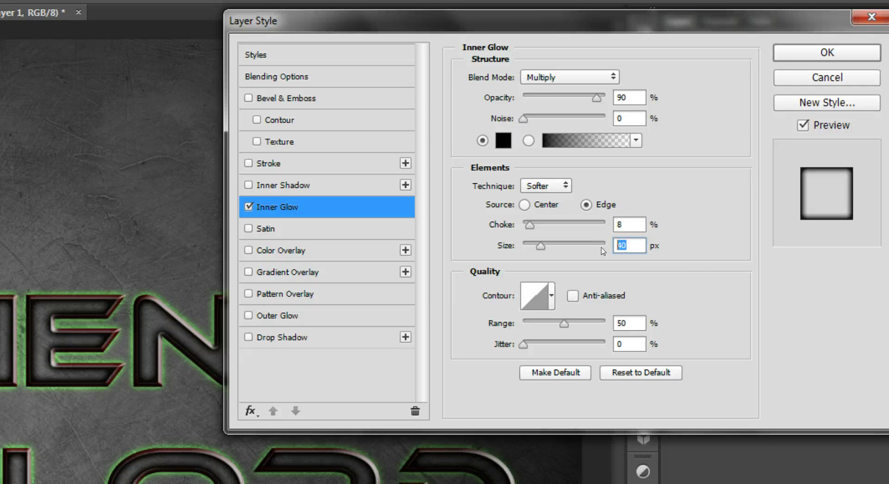
pyautogui.write('25')
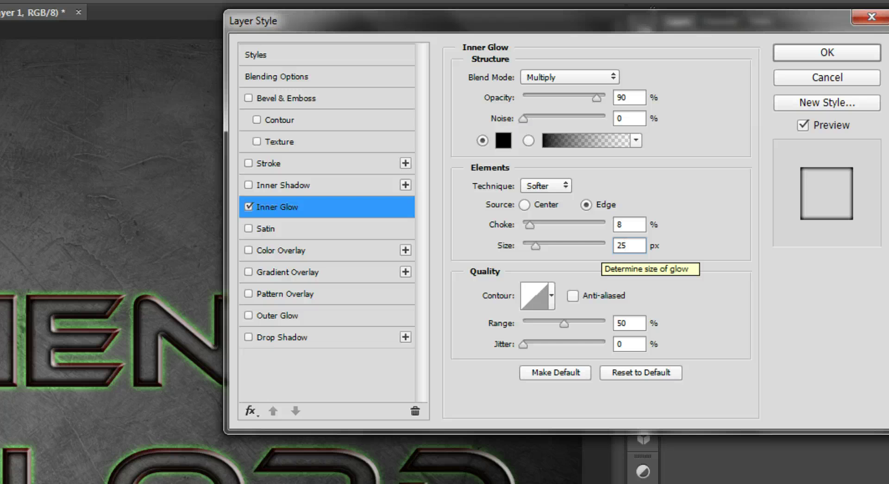
# Enable Color Overlay with Color Burn blend mode and colour #059c01.
pyautogui.click(333, 253)
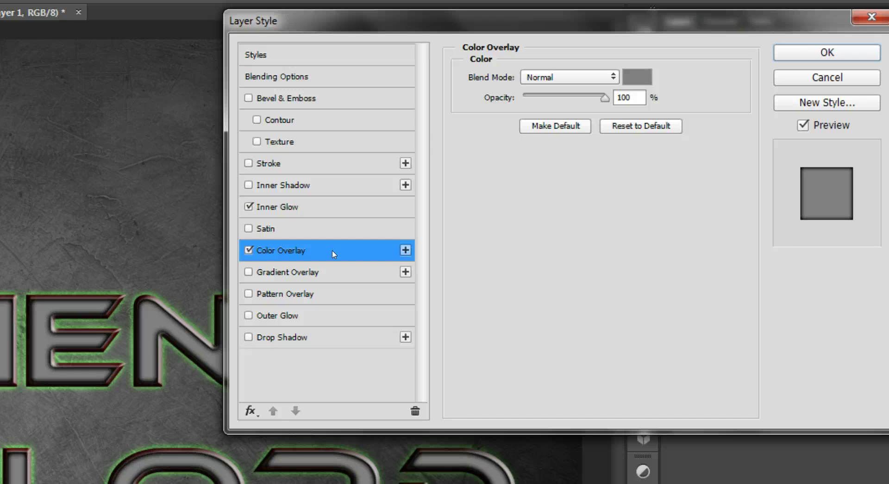
pyautogui.click(591, 79)
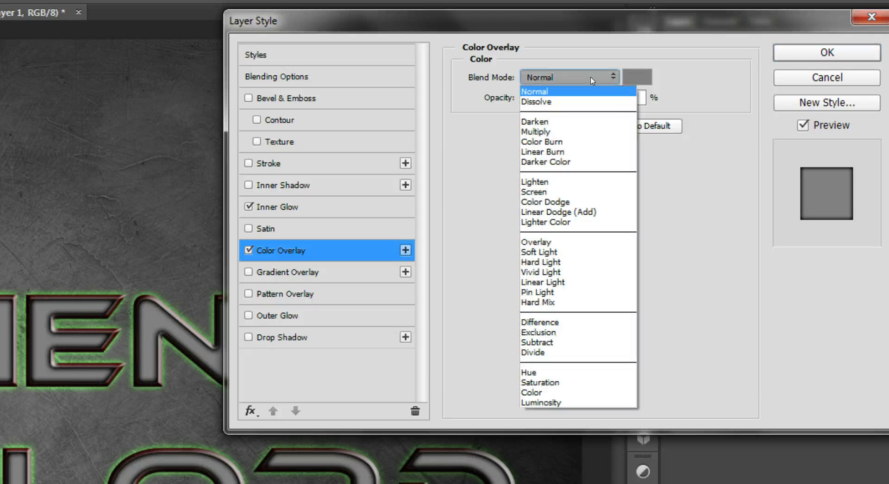
pyautogui.click(562, 142)
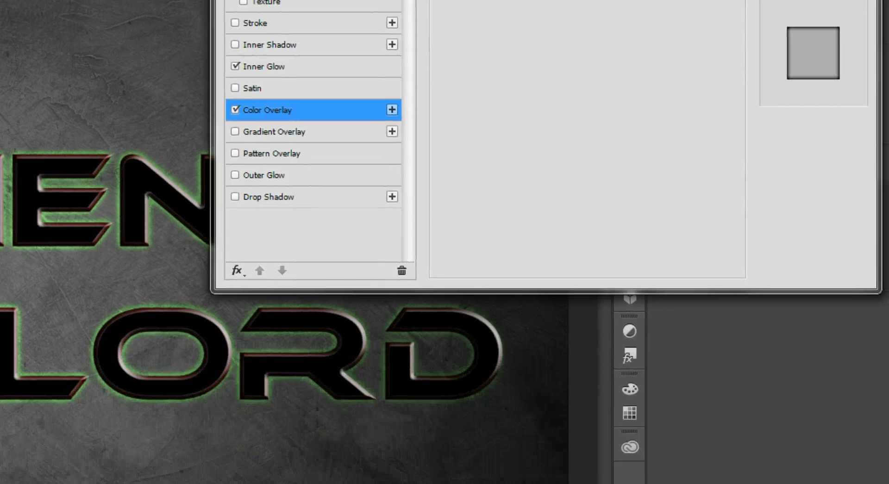
pyautogui.click(638, 77)
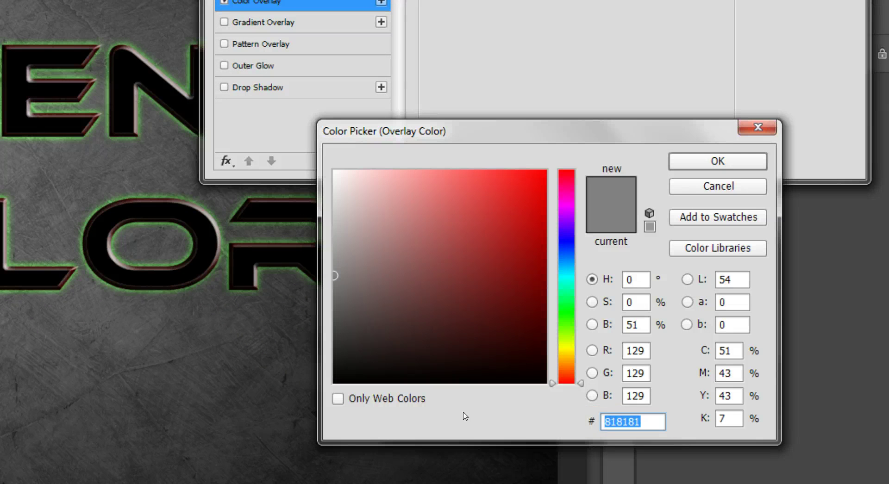
pyautogui.write('0')
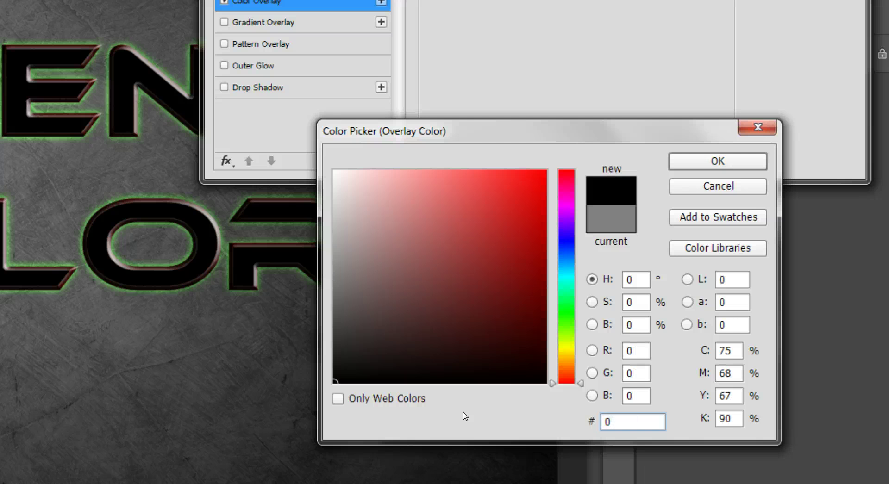
pyautogui.write('59c')
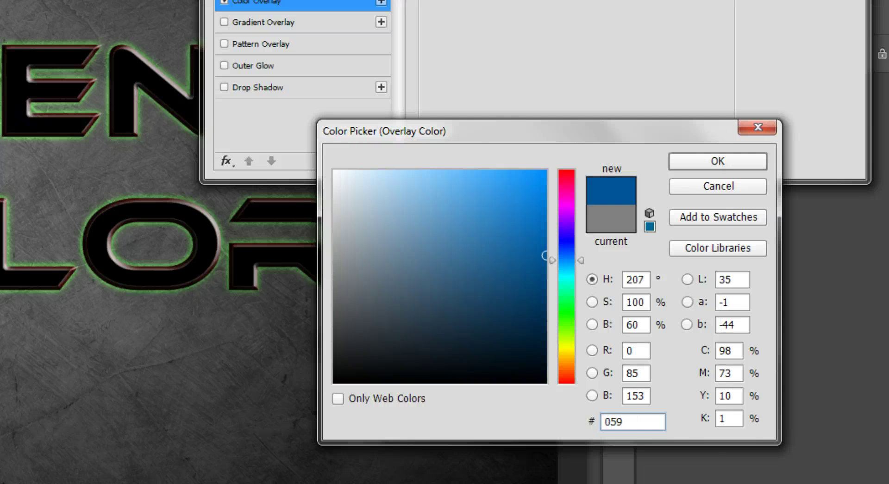
pyautogui.write('01')
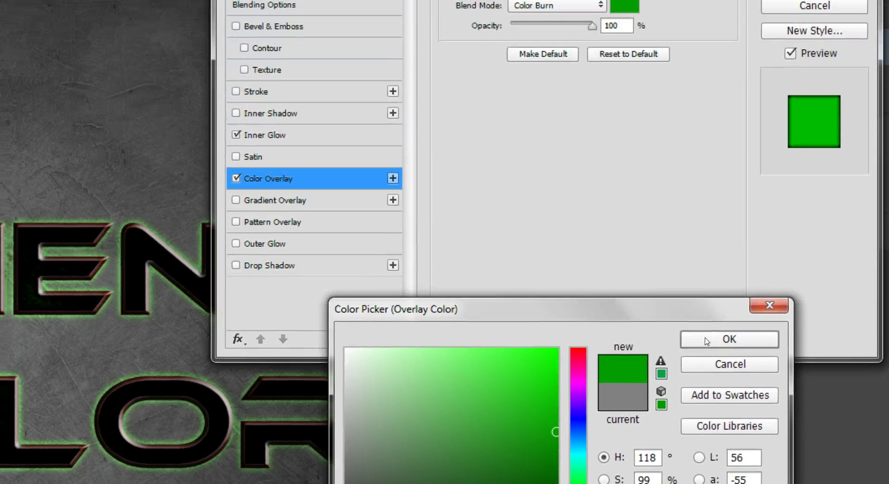
pyautogui.click(717, 161)
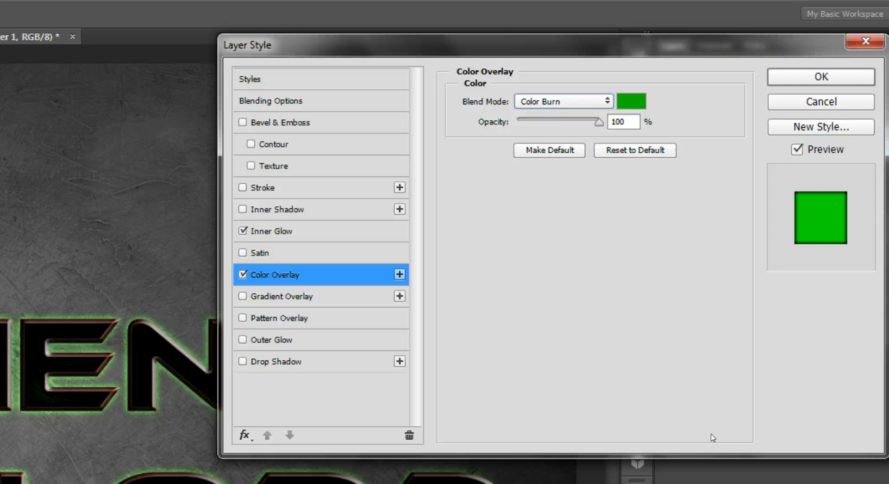
# Load the Patterns library and apply the crumpled metal texture as a Pattern Overlay at 99% opacity.
pyautogui.click(310, 322)
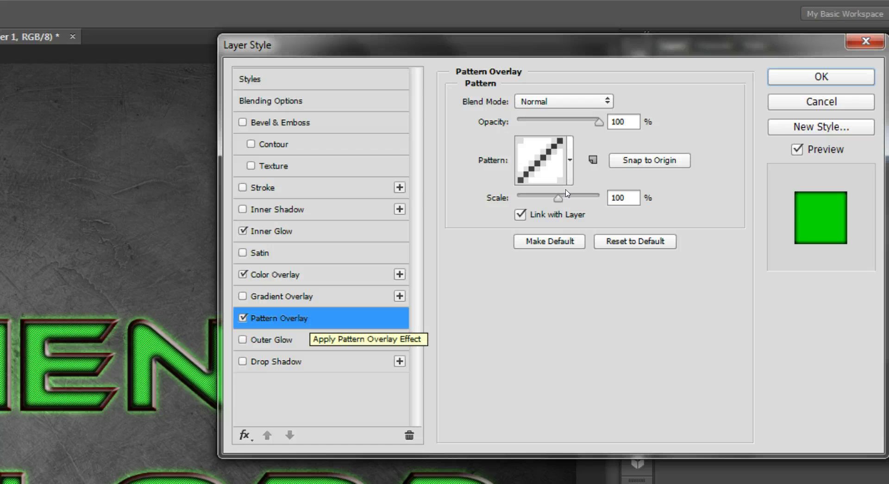
pyautogui.click(572, 152)
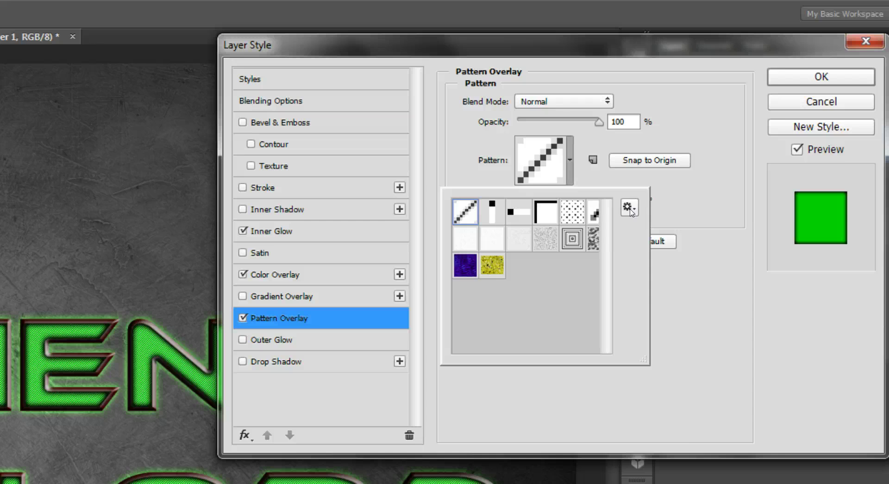
pyautogui.click(628, 208)
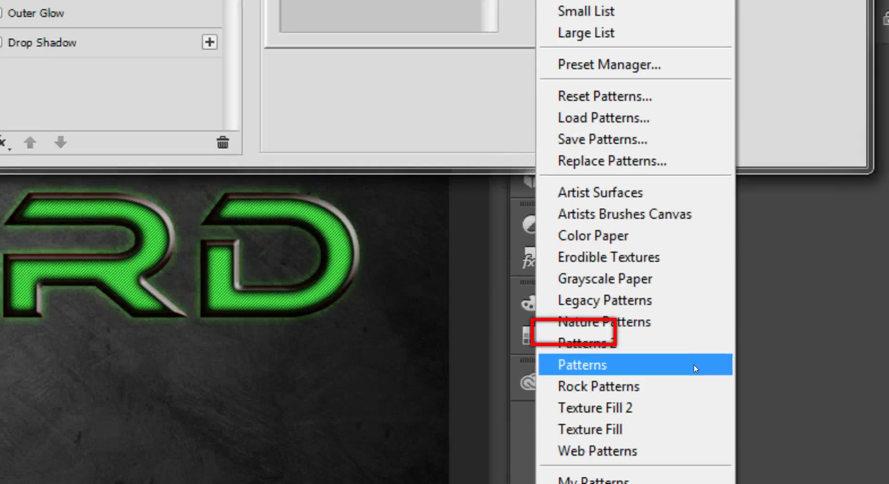
pyautogui.click(686, 332)
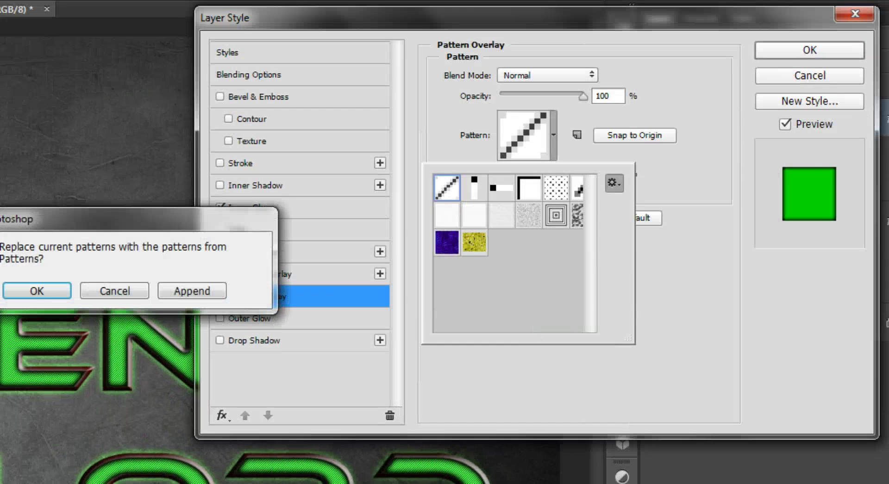
pyautogui.click(46, 291)
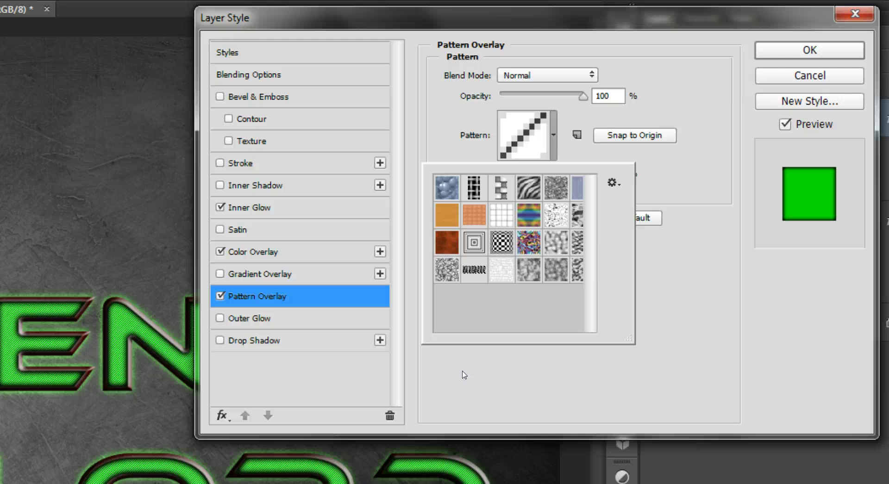
pyautogui.click(455, 275)
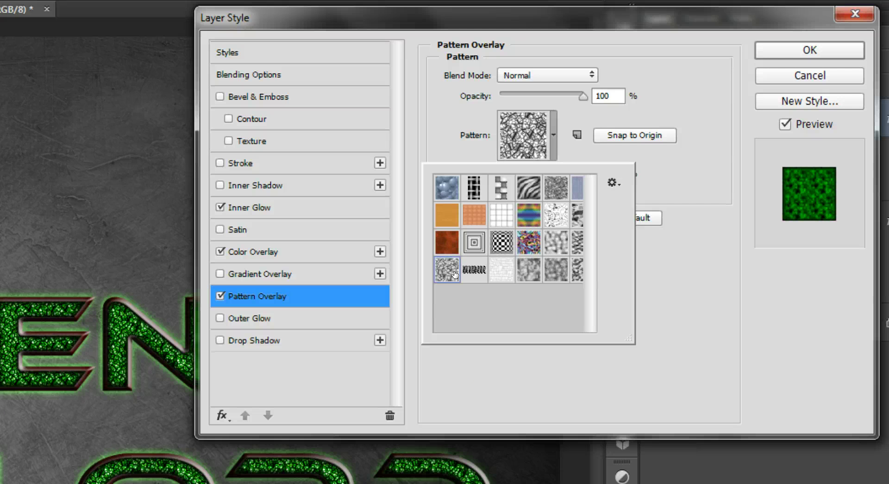
pyautogui.click(554, 138)
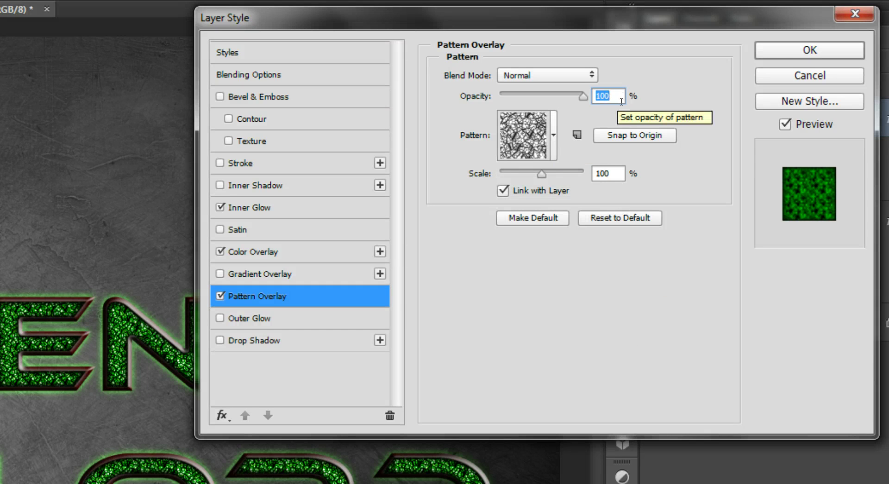
pyautogui.write('99')
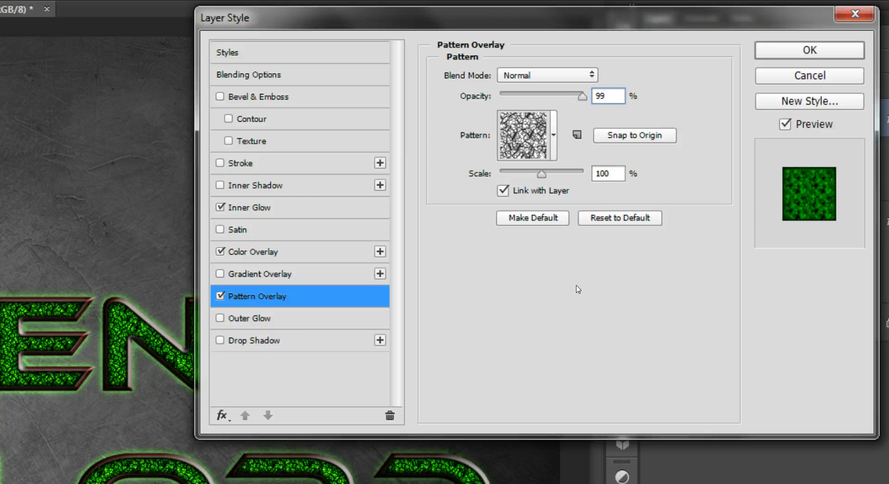
# Add a bright green Screen outer glow at 10% opacity and 9 px size, and apply it.
pyautogui.click(278, 318)
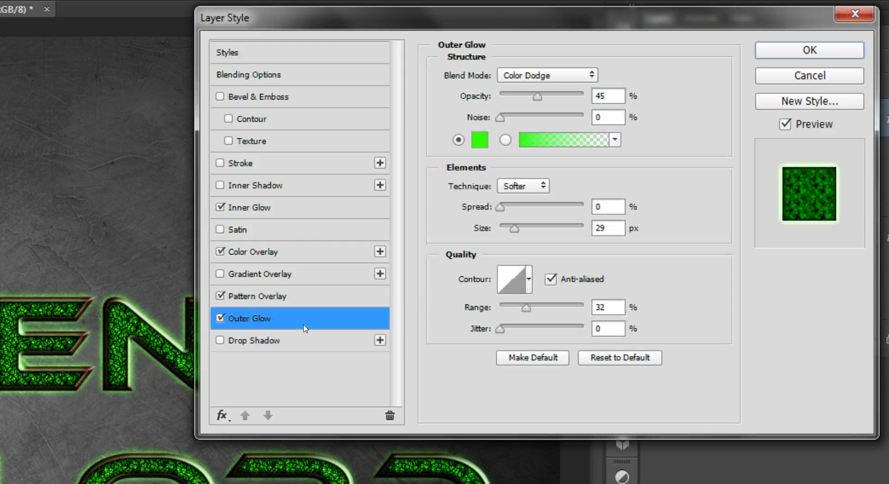
pyautogui.click(579, 78)
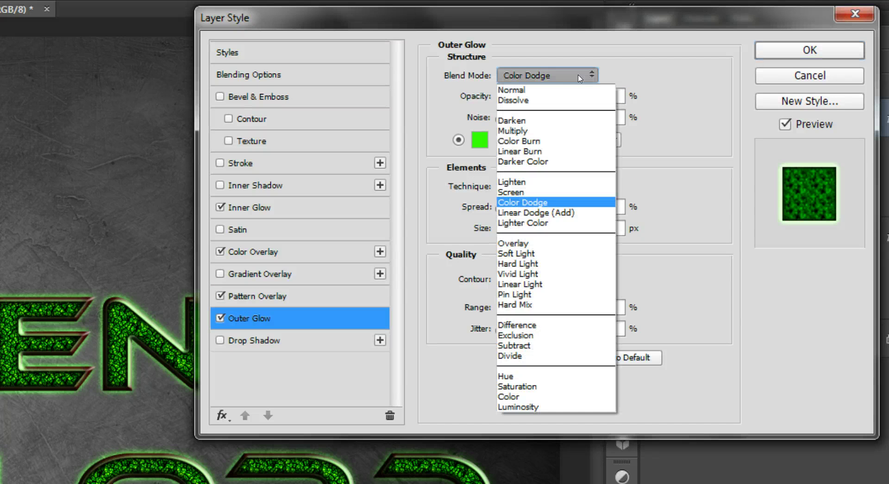
pyautogui.click(574, 191)
pyautogui.doubleClick(599, 96)
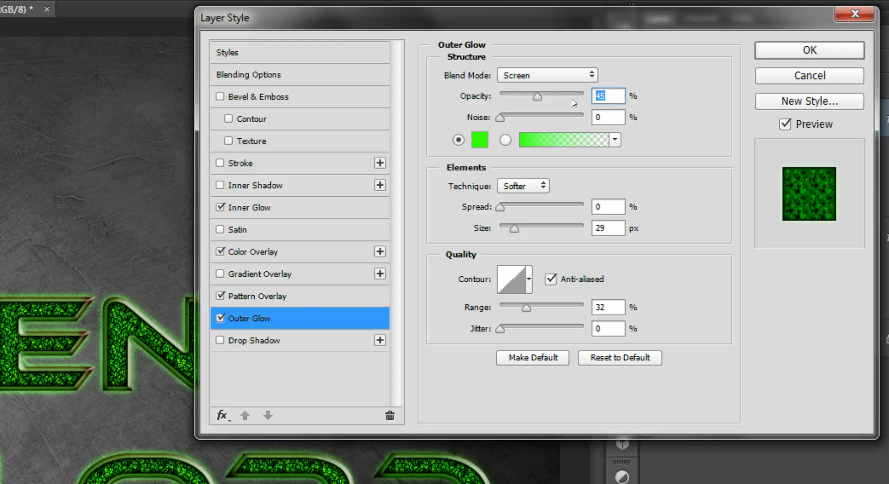
pyautogui.write('10')
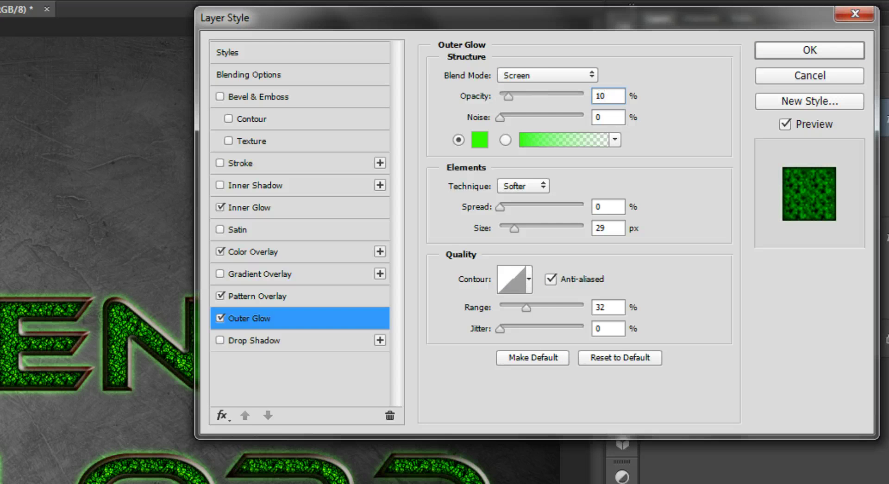
pyautogui.click(480, 140)
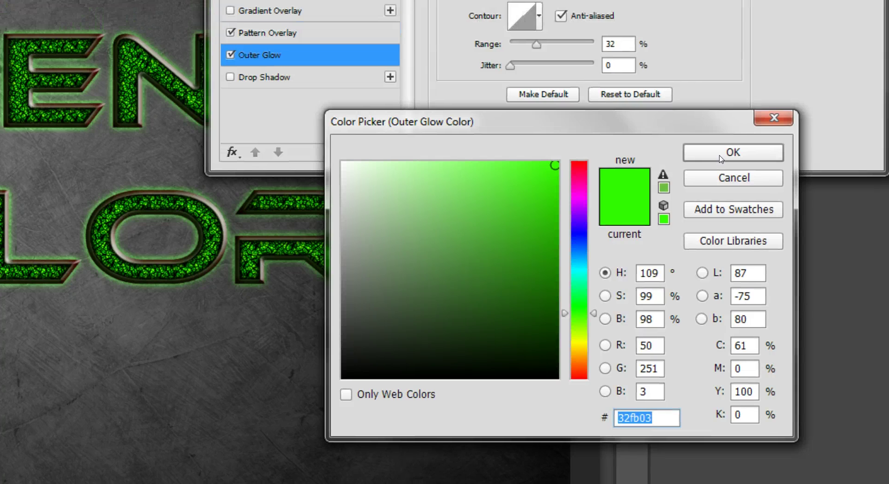
pyautogui.click(724, 127)
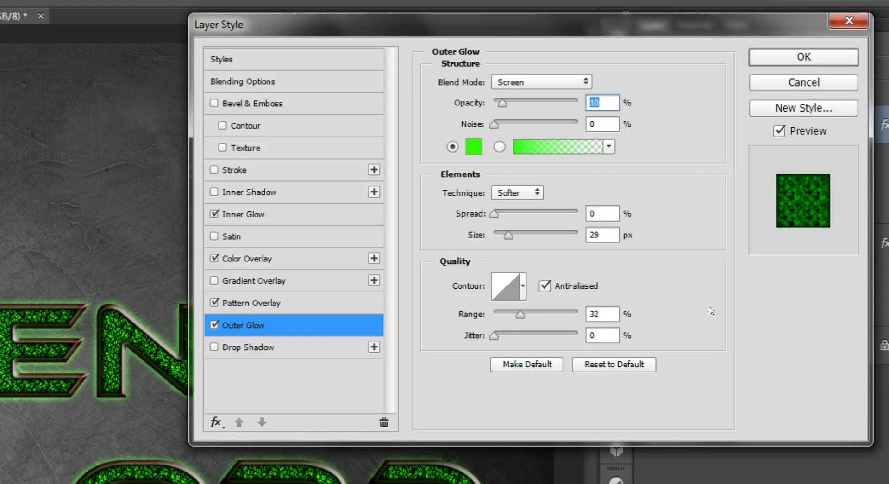
pyautogui.click(601, 235)
pyautogui.write('9')
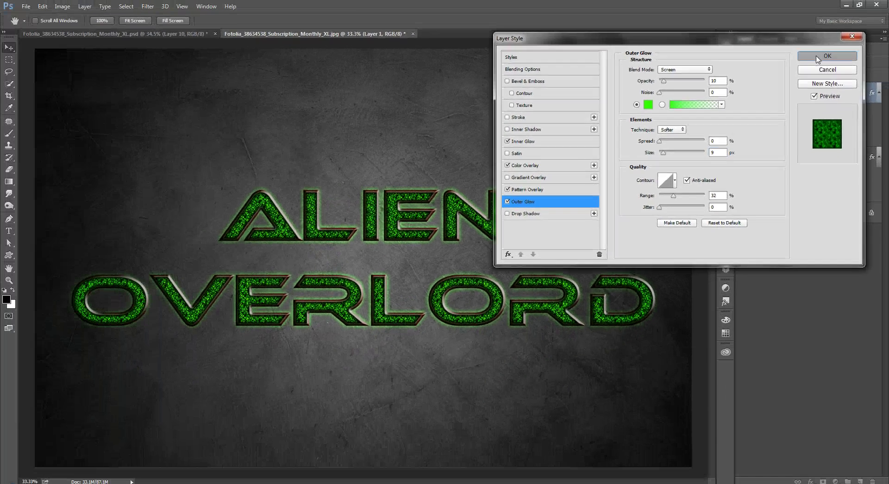
pyautogui.click(788, 57)
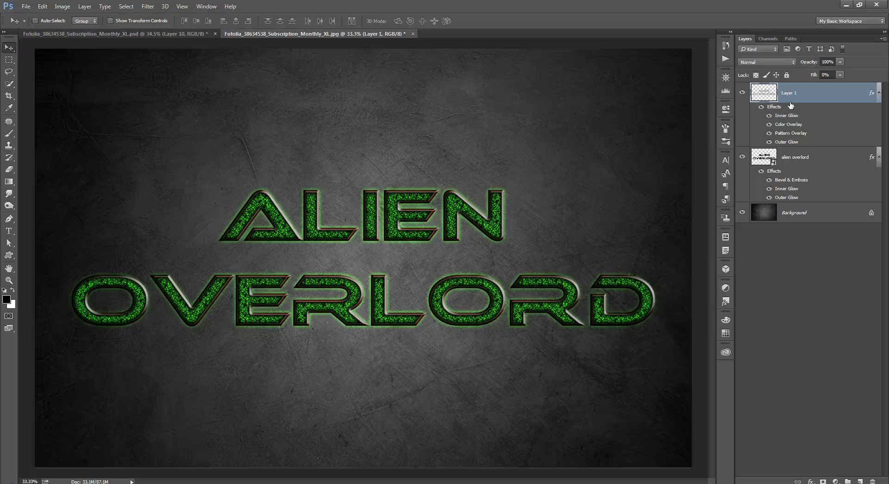
# Load the ALIEN OVERLORD letter outline as a selection and make the alien overlord layer active.
pyautogui.keyDown('ctrl'); pyautogui.click(764, 160); pyautogui.keyUp('ctrl')
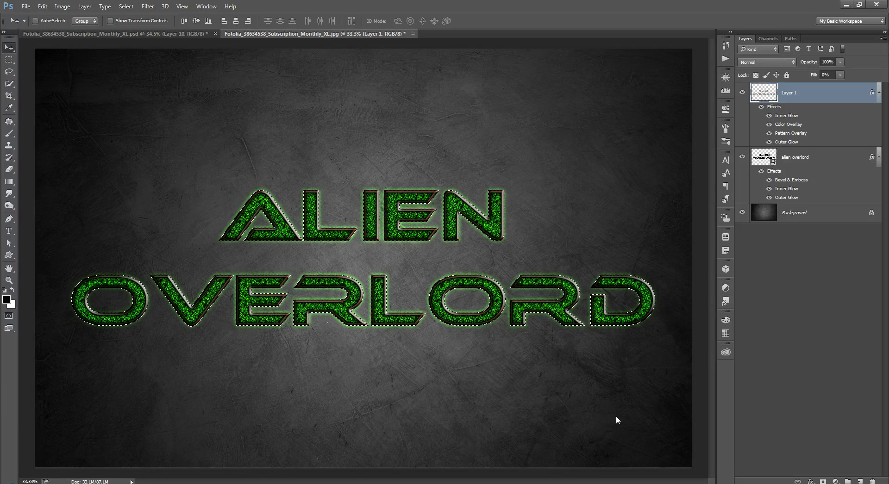
pyautogui.click(826, 159)
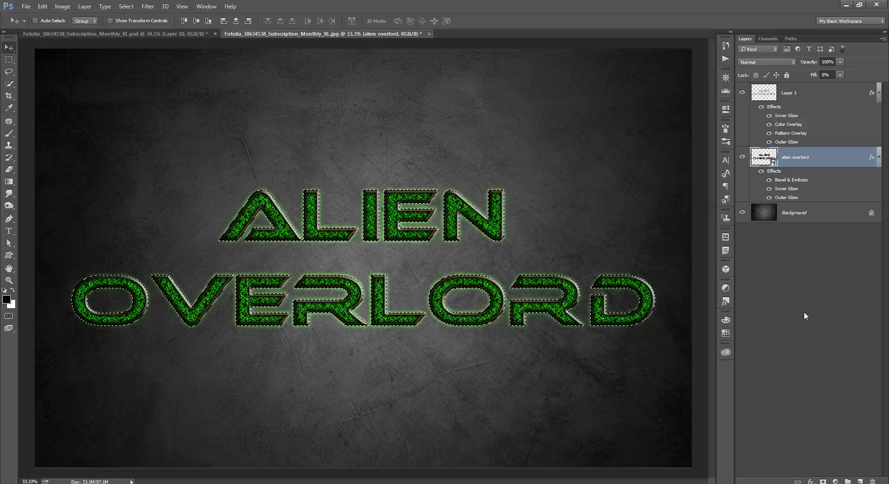
# Add a new layer below the text and expand the letter selection by 3 px.
pyautogui.keyDown('ctrl'); pyautogui.click(858, 482); pyautogui.keyUp('ctrl')
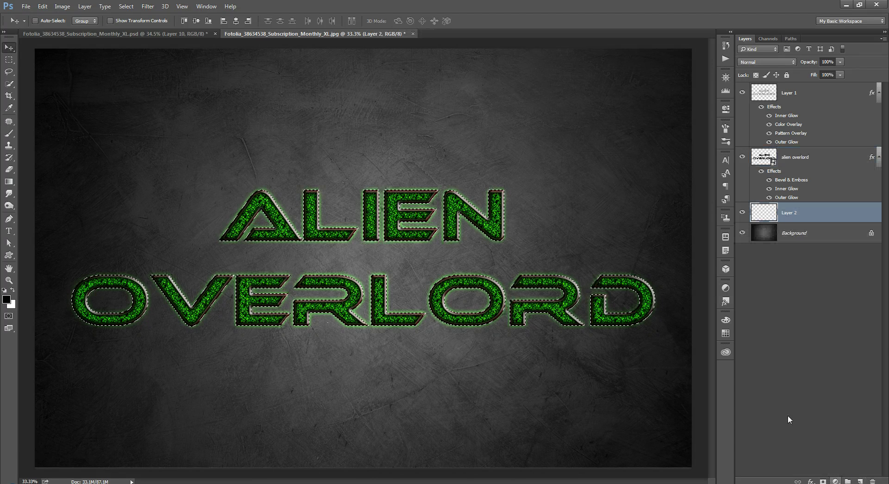
pyautogui.click(132, 8)
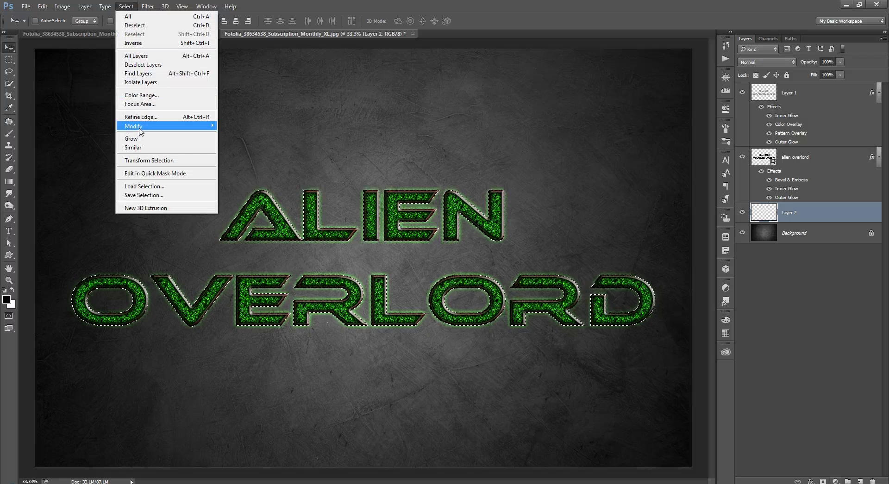
pyautogui.moveTo(136, 129)
pyautogui.click(87, 143)
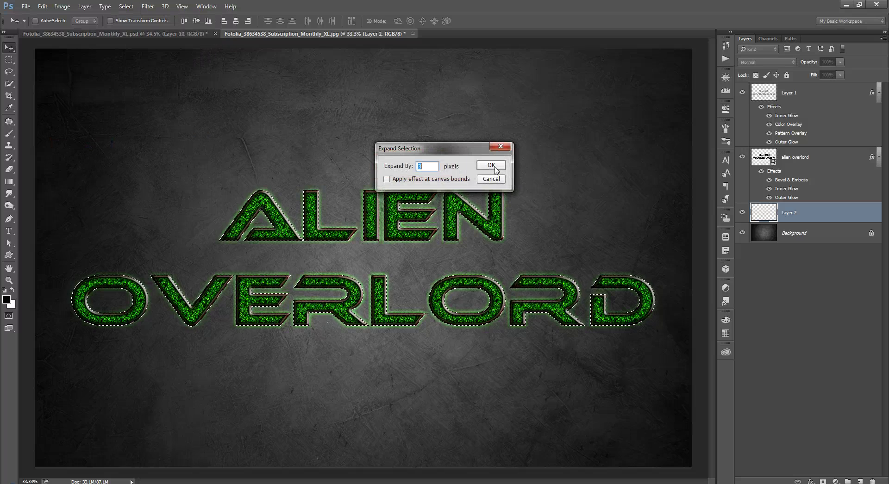
pyautogui.click(494, 168)
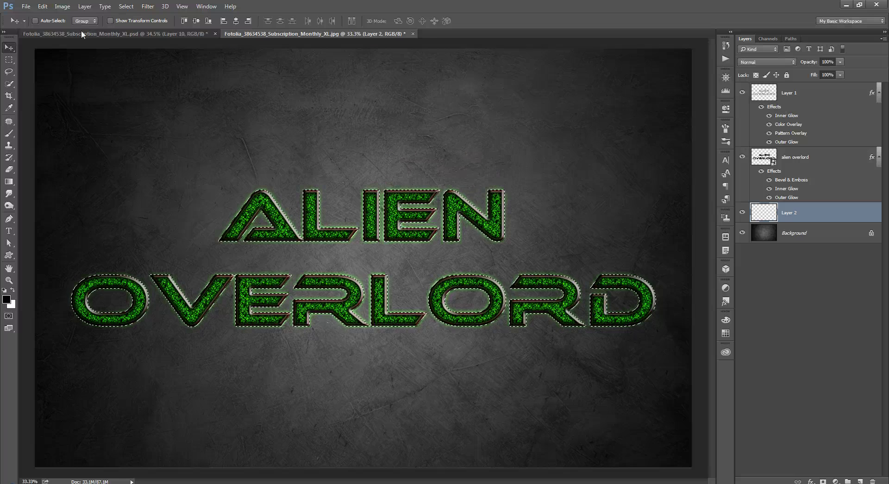
# Fill the expanded selection with 50% gray and deselect with Ctrl+D.
pyautogui.click(42, 6)
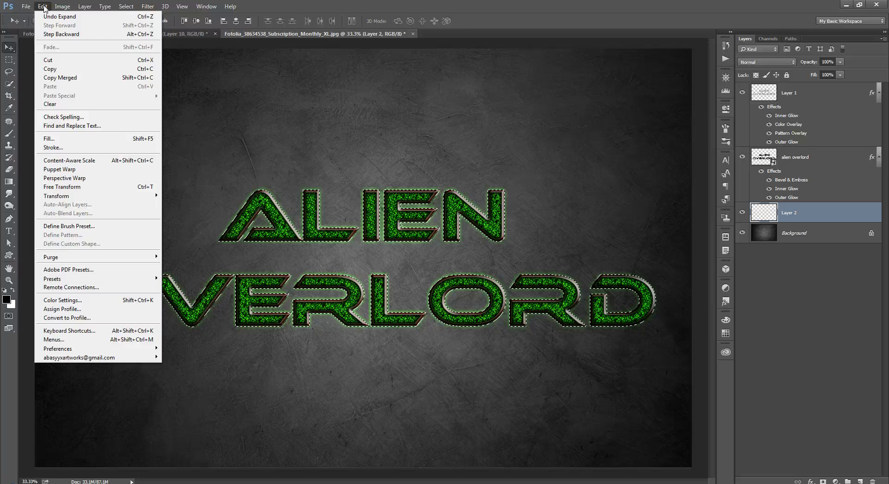
pyautogui.click(48, 138)
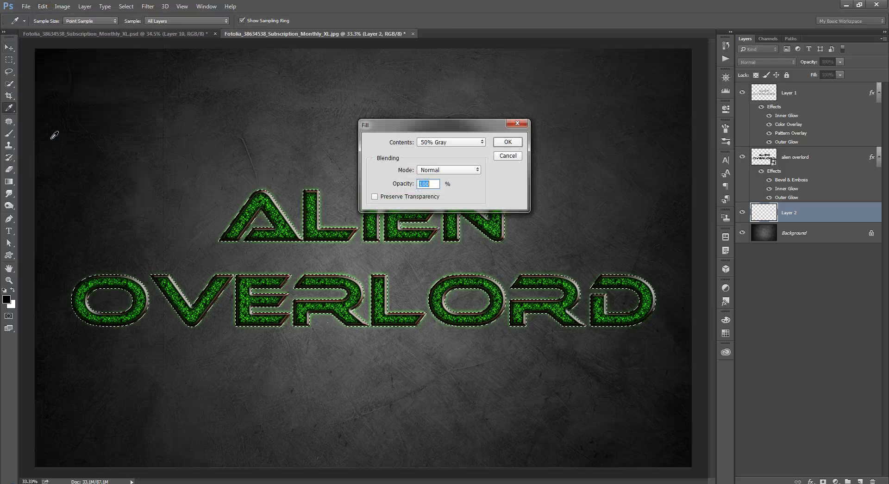
pyautogui.click(512, 144)
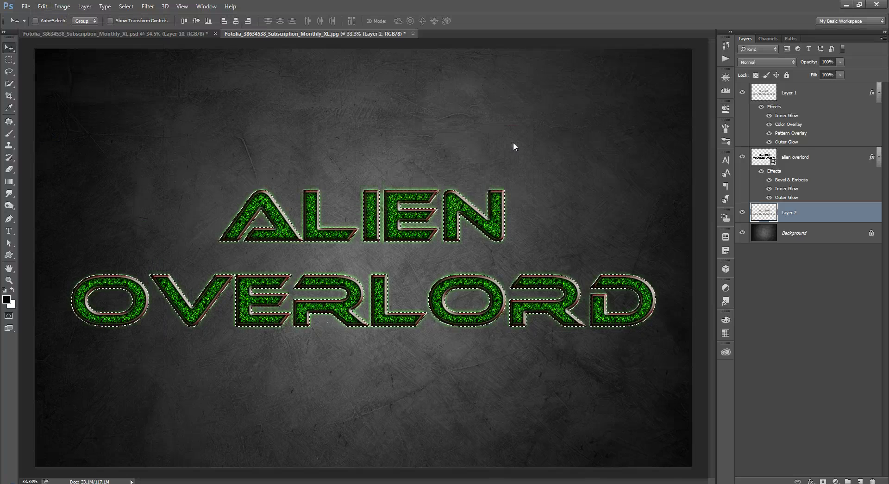
pyautogui.press('ctrl')
pyautogui.hotkey('ctrl', 'd')
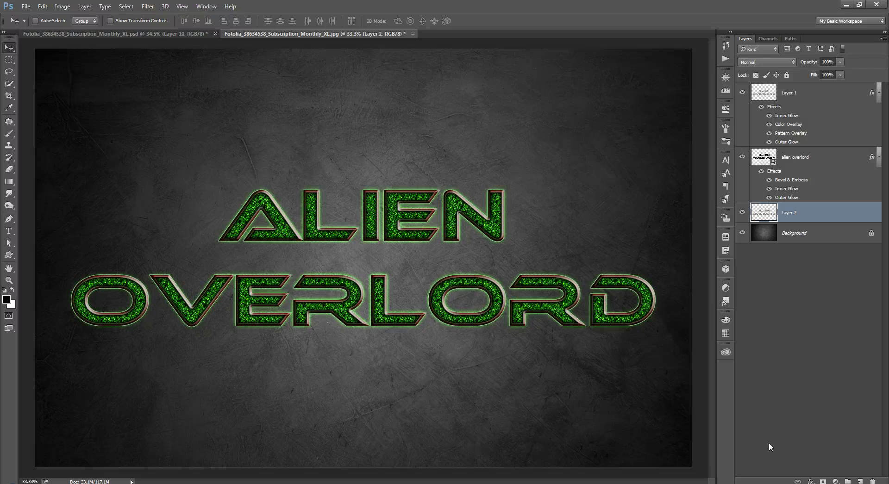
# Set the gray layer's fill opacity to 0% in its Blending Options.
pyautogui.click(810, 481)
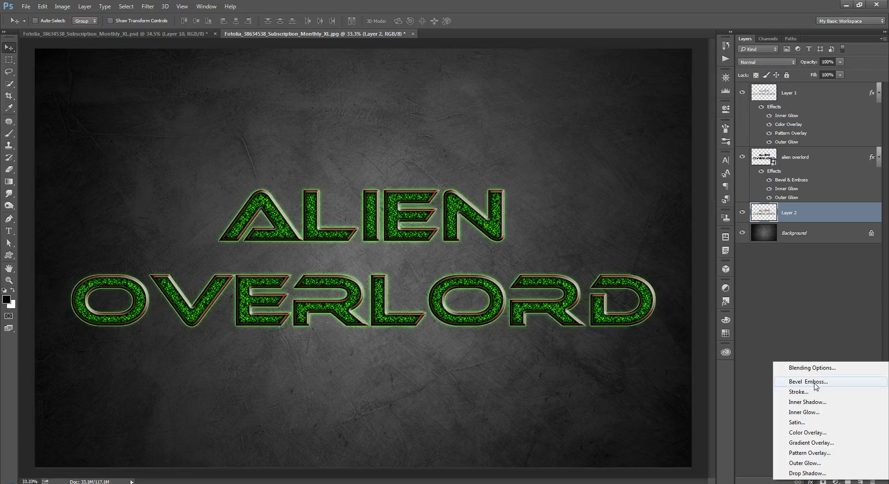
pyautogui.click(818, 369)
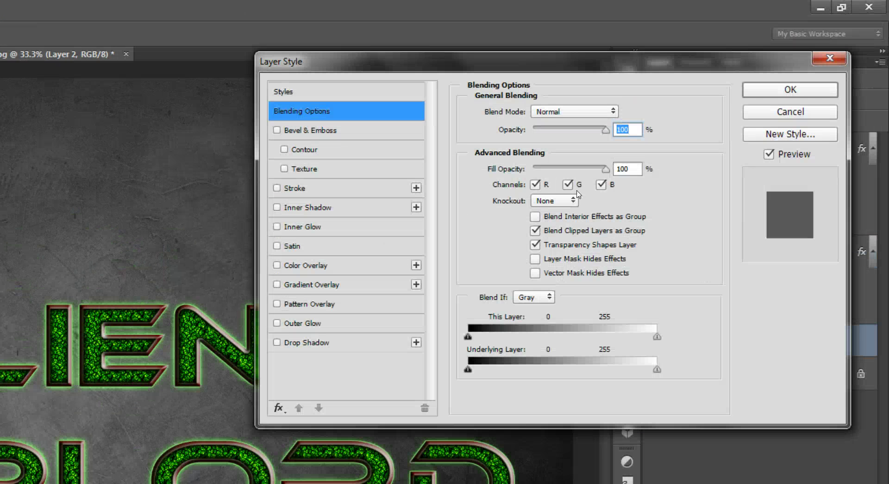
pyautogui.click(605, 170)
pyautogui.write('0')
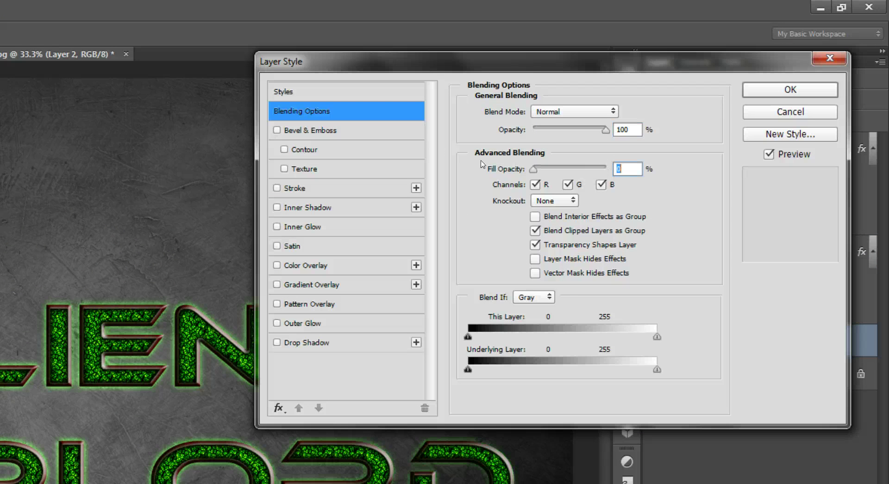
# Add a downward Emboss with depth 100%, size 8 px, soften 0, anti-aliased, and apply it.
pyautogui.click(369, 131)
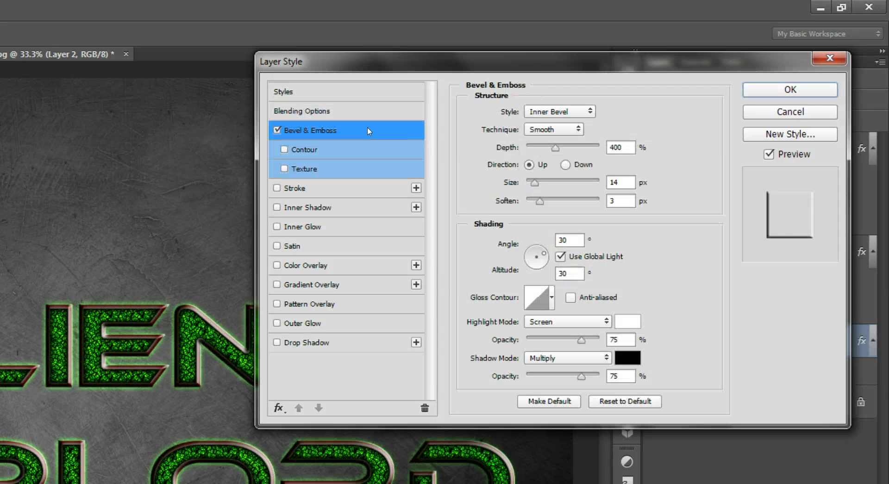
pyautogui.click(595, 114)
pyautogui.click(575, 142)
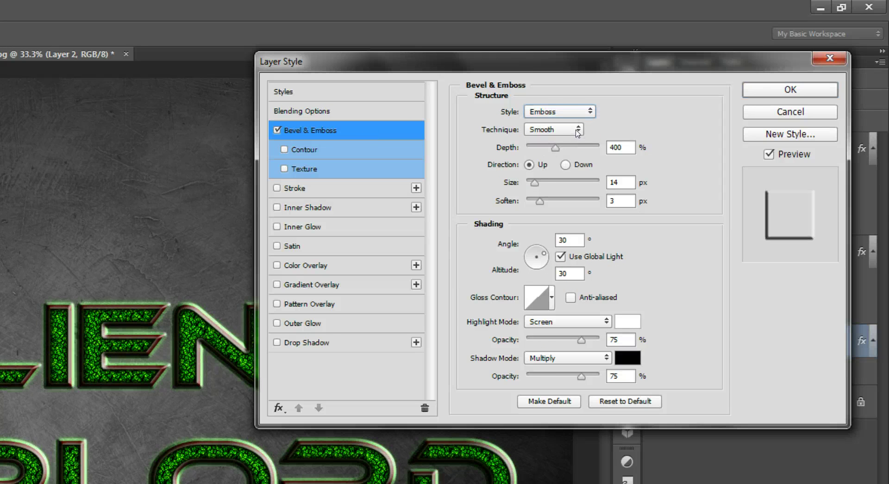
pyautogui.press('Tab')
pyautogui.write('100')
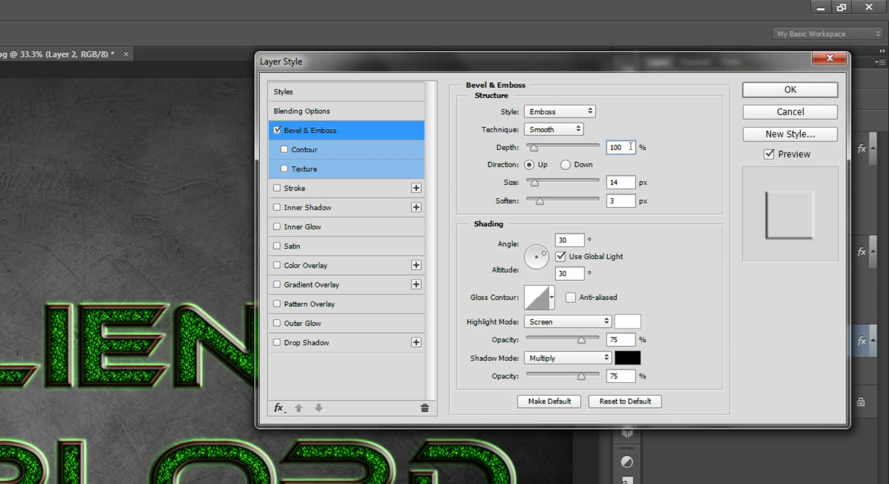
pyautogui.click(565, 165)
pyautogui.doubleClick(617, 182)
pyautogui.write('8')
pyautogui.press('Tab')
pyautogui.write('0')
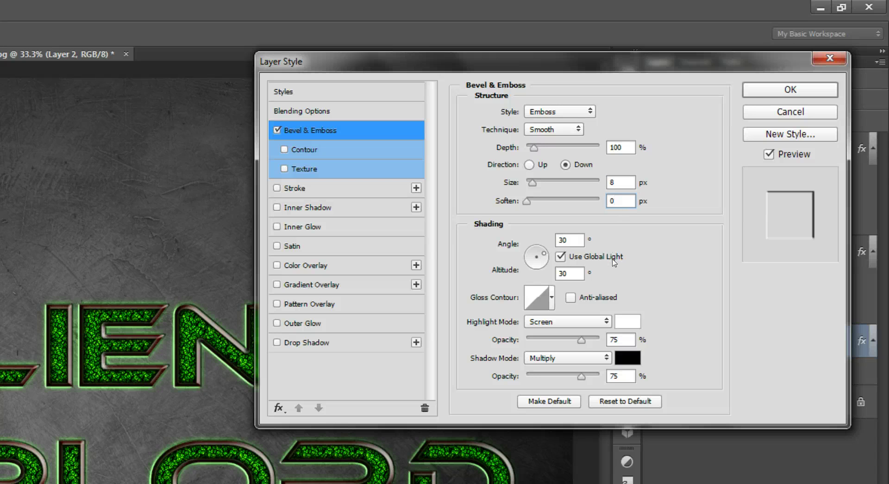
pyautogui.click(576, 295)
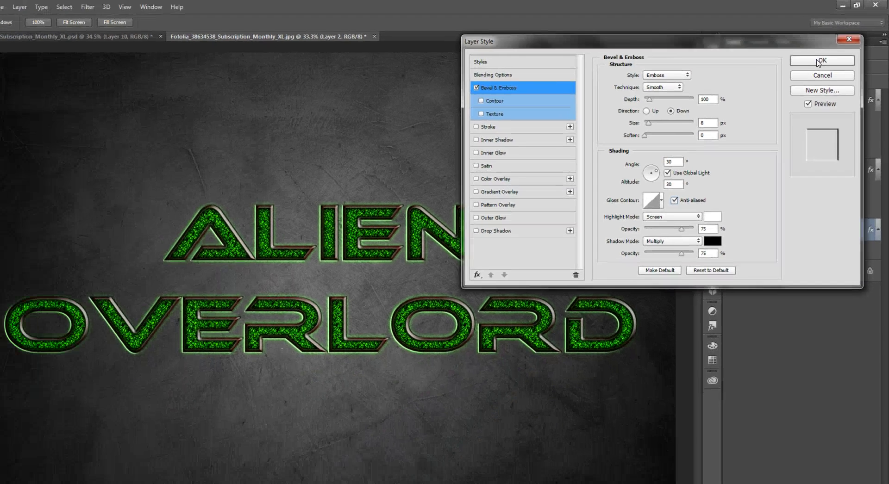
pyautogui.click(818, 61)
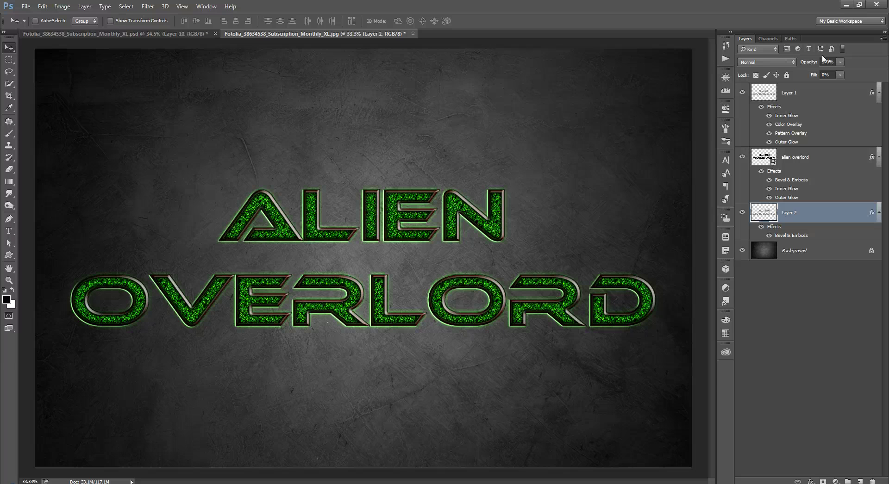
# Load the letter outline as a selection and add a new Layer 3 above Layer 1.
pyautogui.keyDown('ctrl'); pyautogui.click(765, 216); pyautogui.keyUp('ctrl')
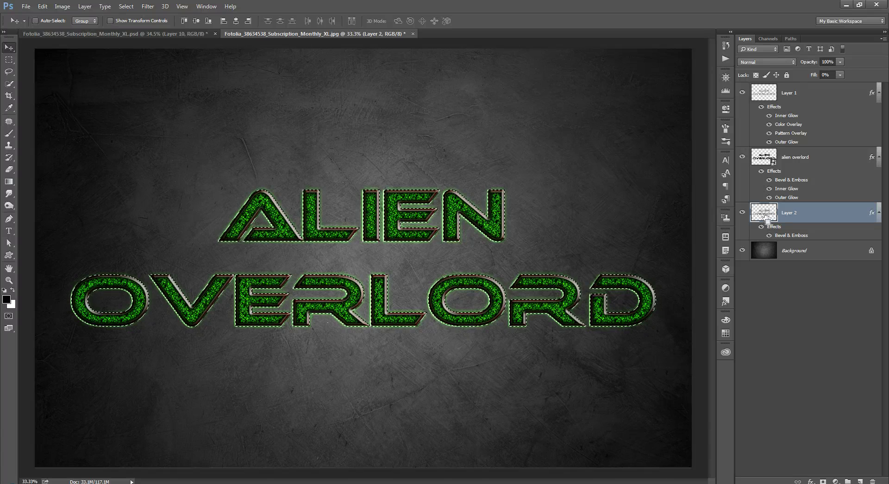
pyautogui.click(816, 92)
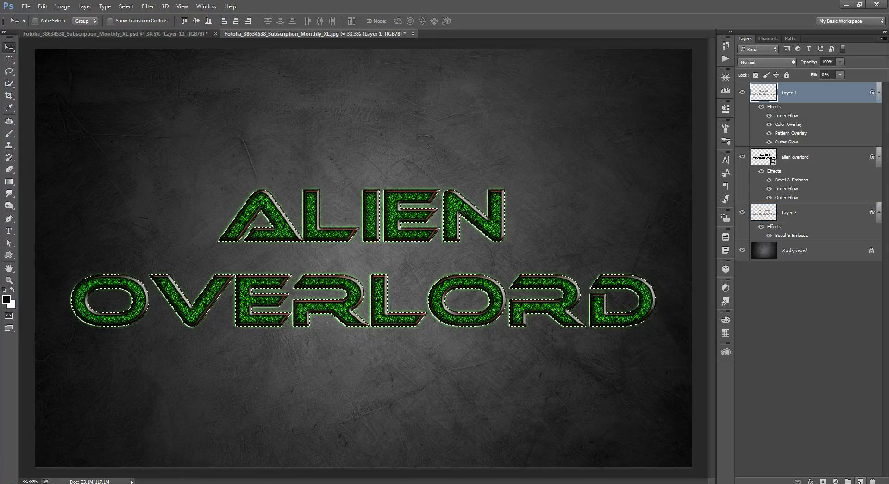
pyautogui.click(862, 481)
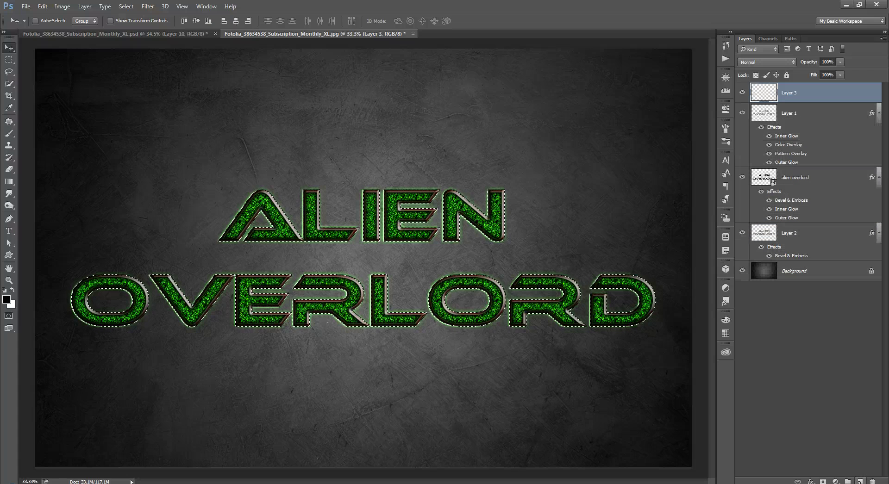
# Fill the selection with 50% gray, deselect, and set Layer 3's blend mode to Soft Light.
pyautogui.click(43, 6)
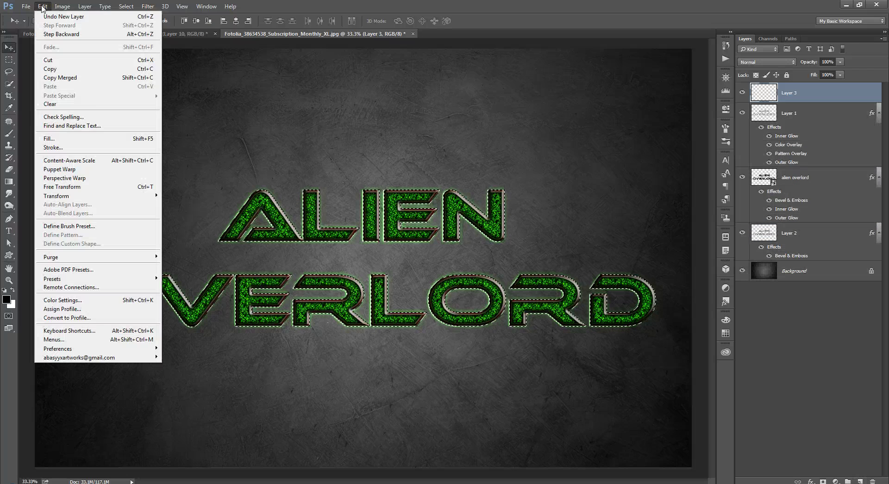
pyautogui.click(50, 139)
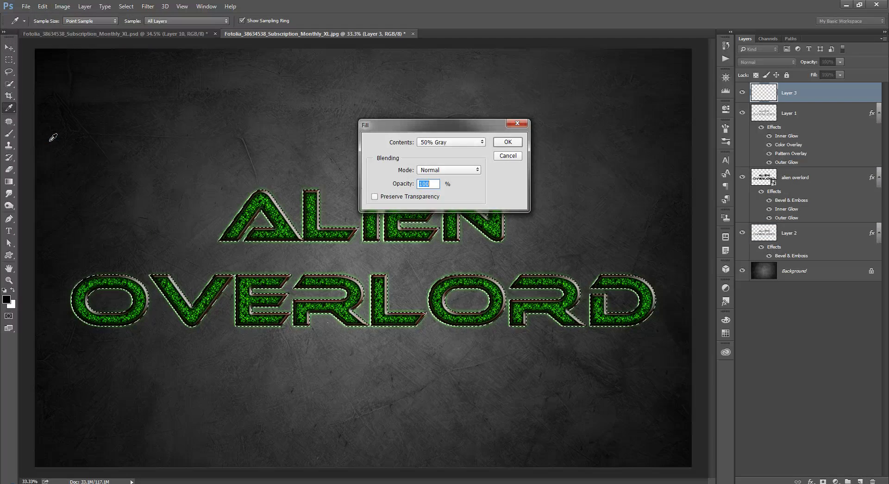
pyautogui.click(507, 142)
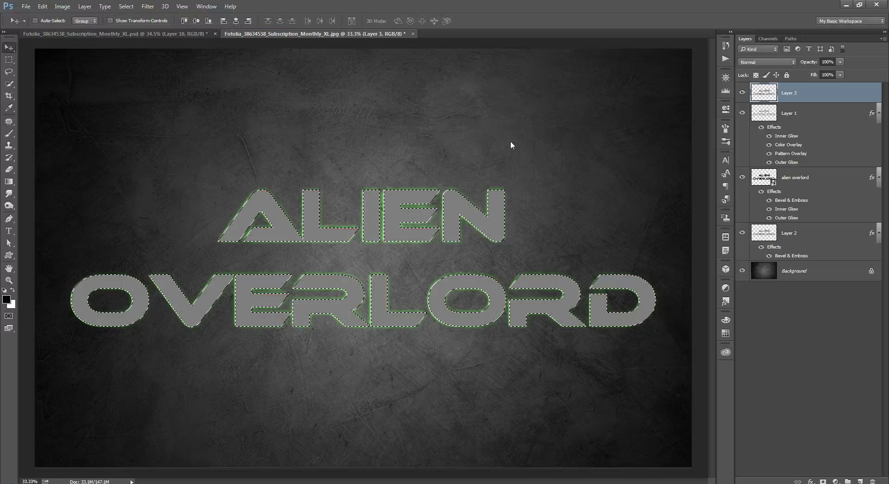
pyautogui.press('v')
pyautogui.hotkey('ctrl', 'd')
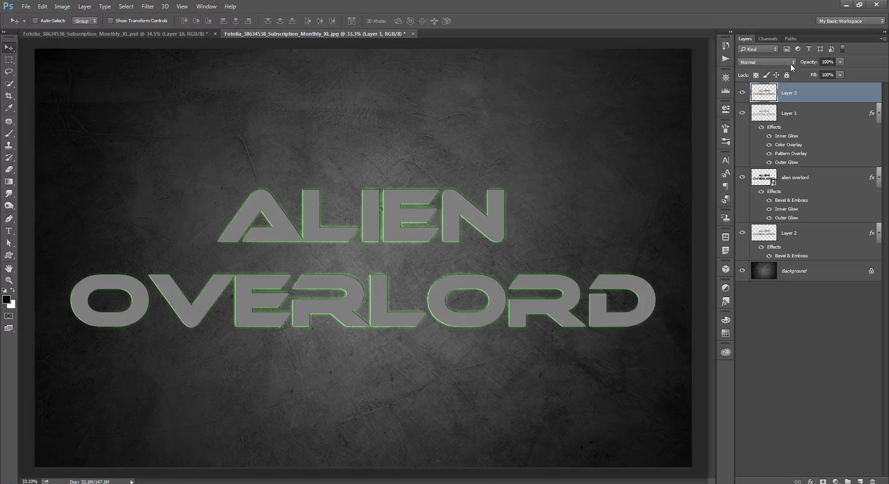
pyautogui.click(787, 62)
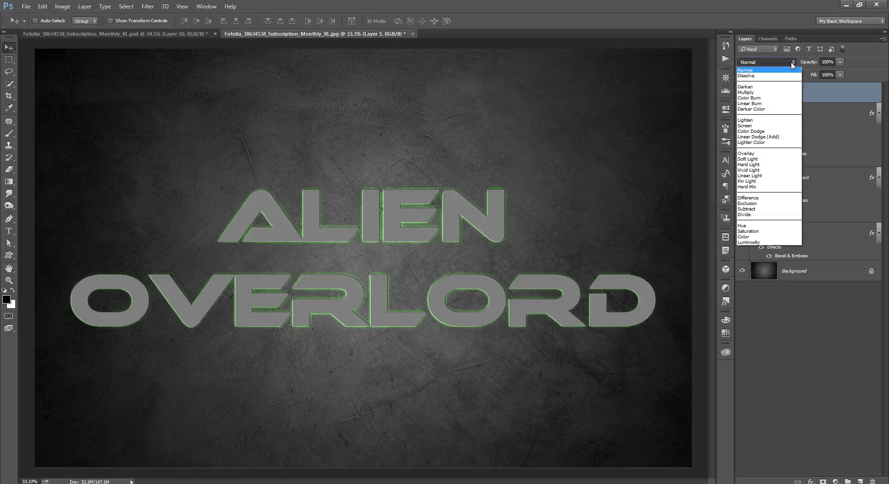
pyautogui.click(771, 159)
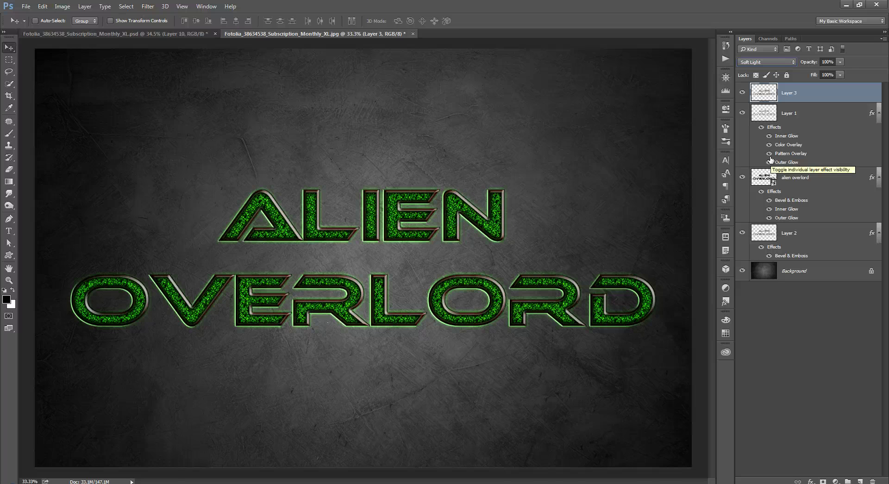
# Apply Add Noise to Layer 3: 6.7% amount, Gaussian, monochromatic.
pyautogui.click(148, 6)
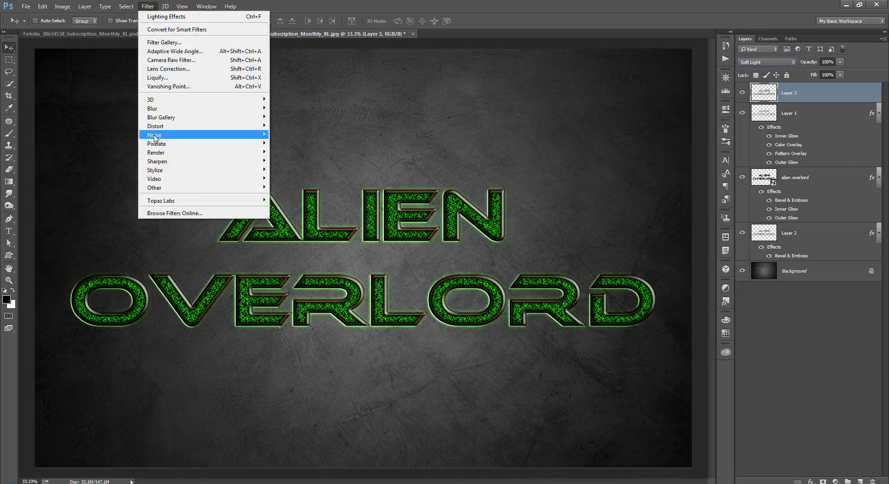
pyautogui.moveTo(156, 136)
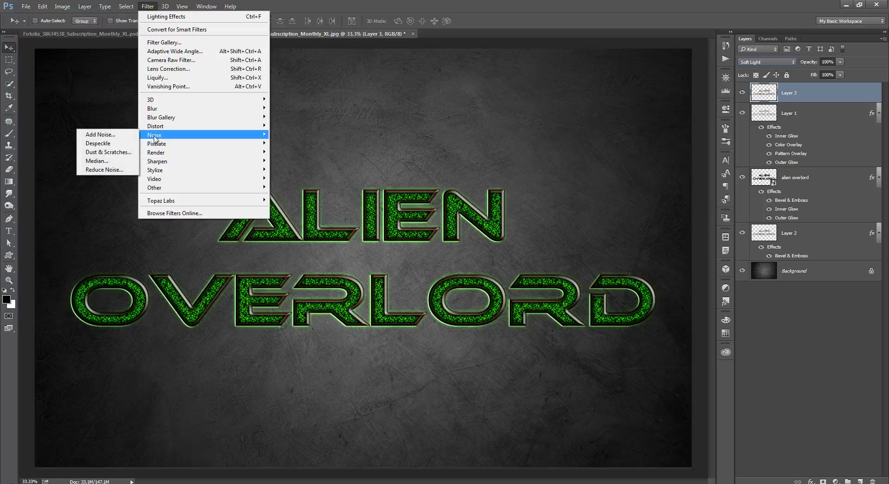
pyautogui.click(111, 139)
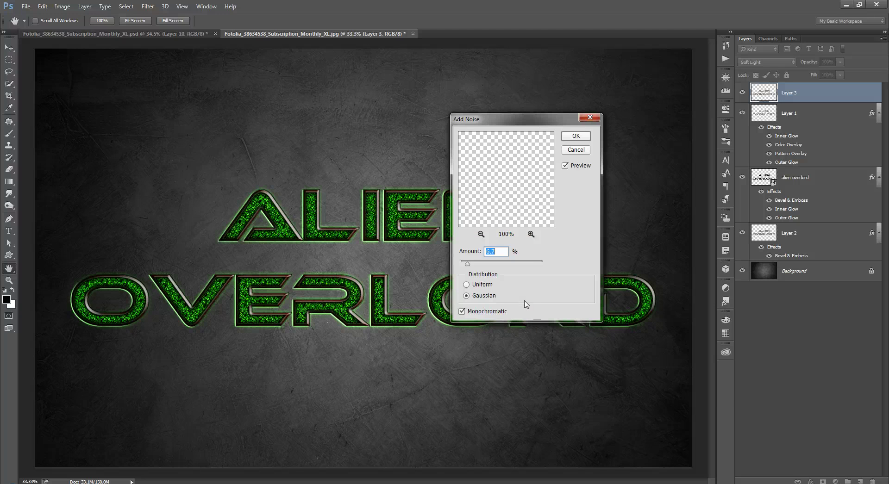
pyautogui.click(576, 137)
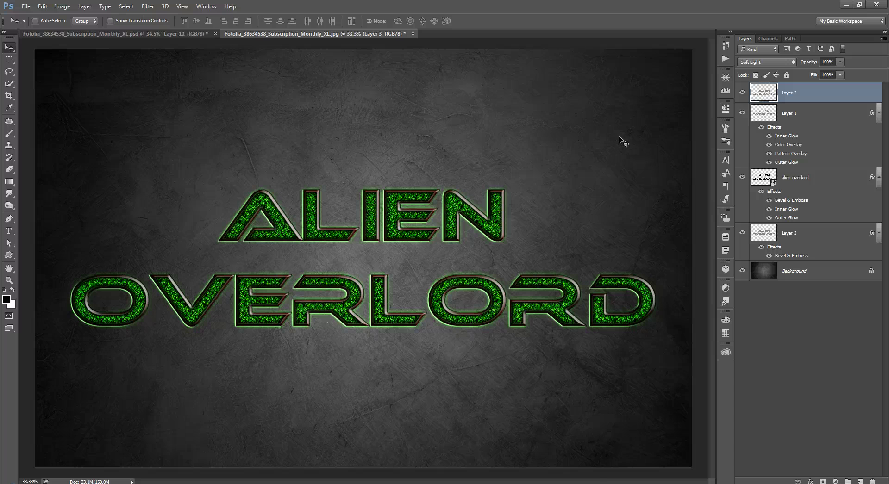
# Select Layer 3 through Layer 2, group them with Ctrl+G, and name the group 'Text'.
pyautogui.keyDown('shift'); pyautogui.click(824, 239); pyautogui.keyUp('shift')
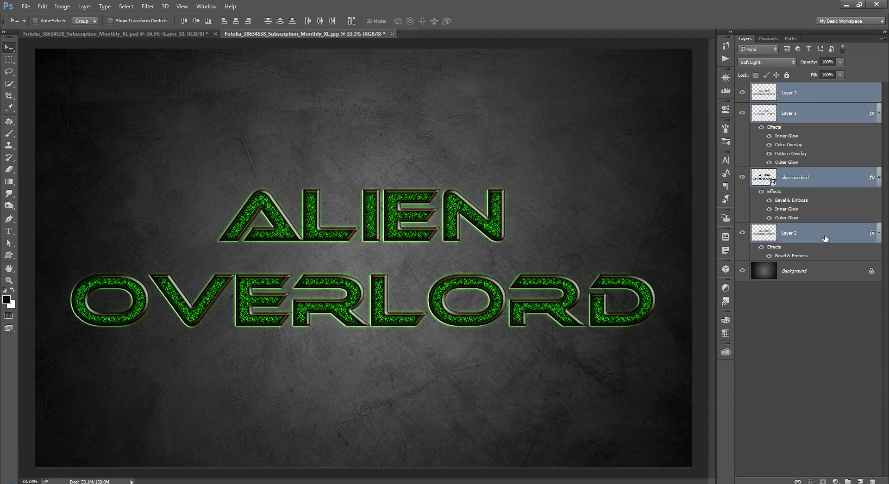
pyautogui.hotkey('ctrl', 'g')
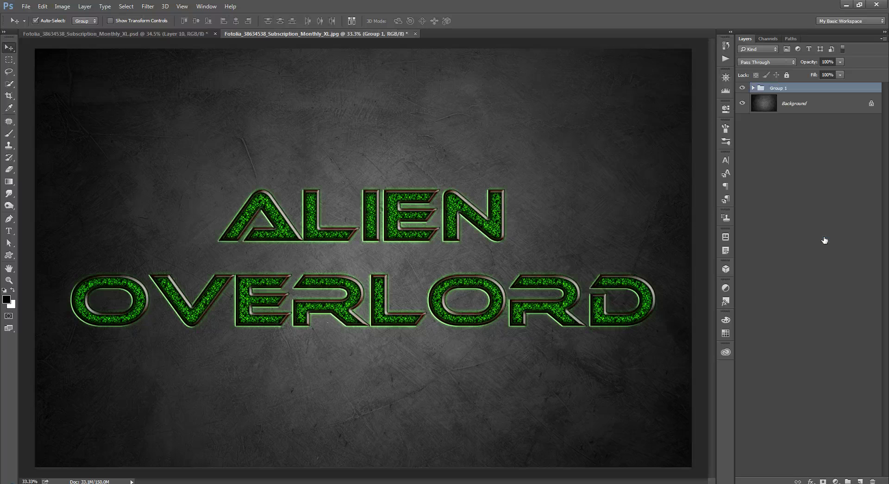
pyautogui.doubleClick(779, 88)
pyautogui.write('Text')
pyautogui.press('Return')
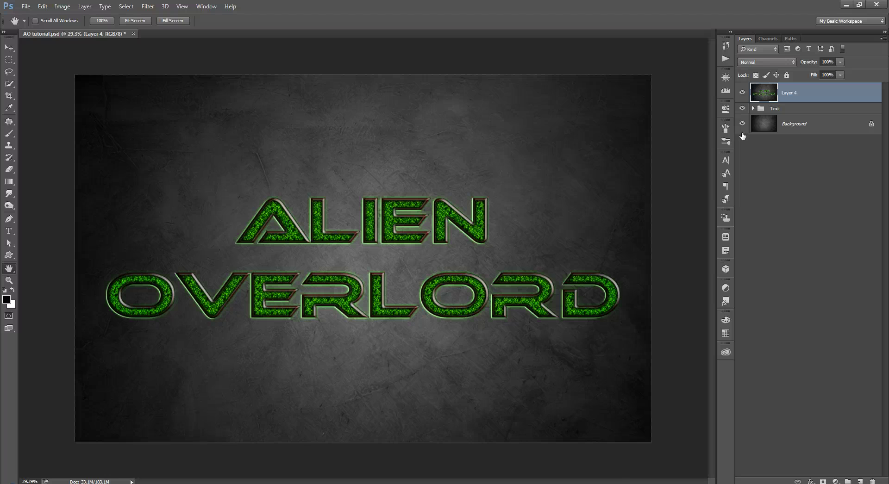
# Render Lighting Effects on Layer 4 using the Flood Light preset.
pyautogui.click(149, 6)
pyautogui.moveTo(163, 155)
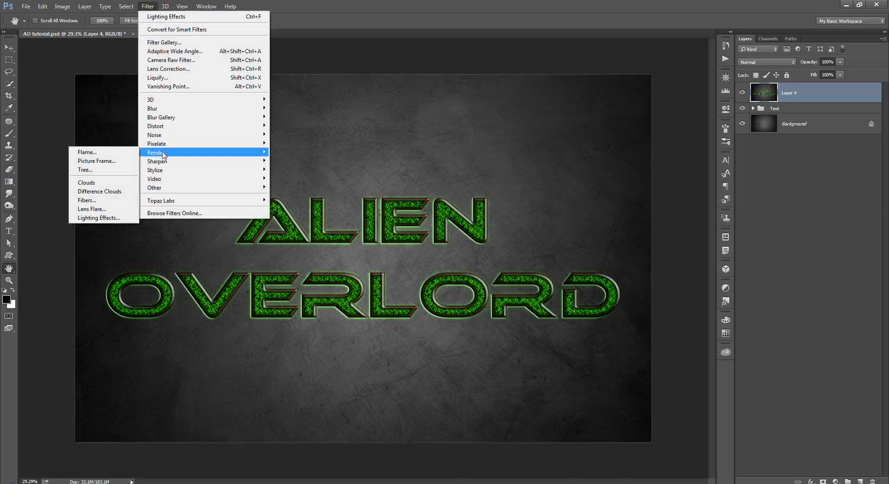
pyautogui.click(102, 217)
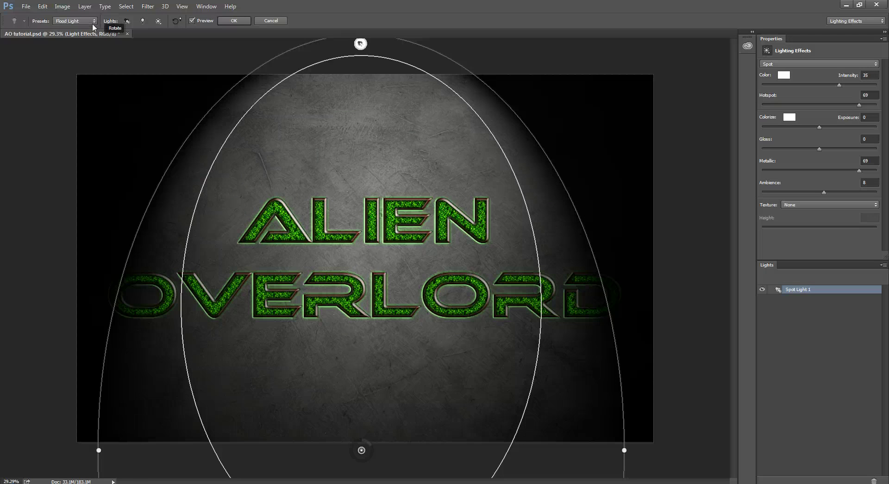
pyautogui.click(90, 21)
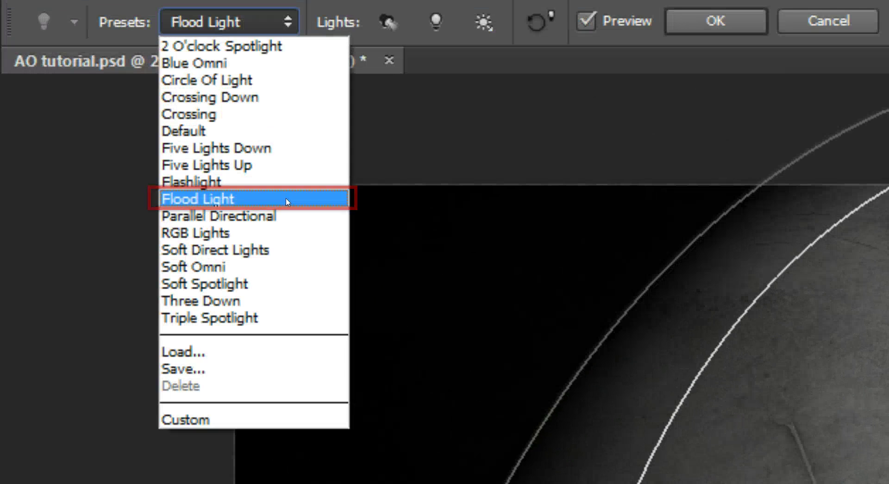
pyautogui.click(287, 200)
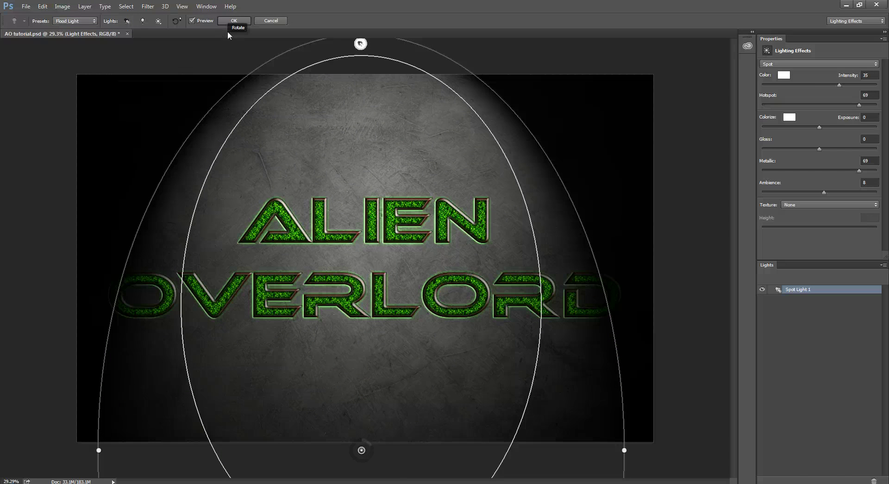
pyautogui.click(238, 20)
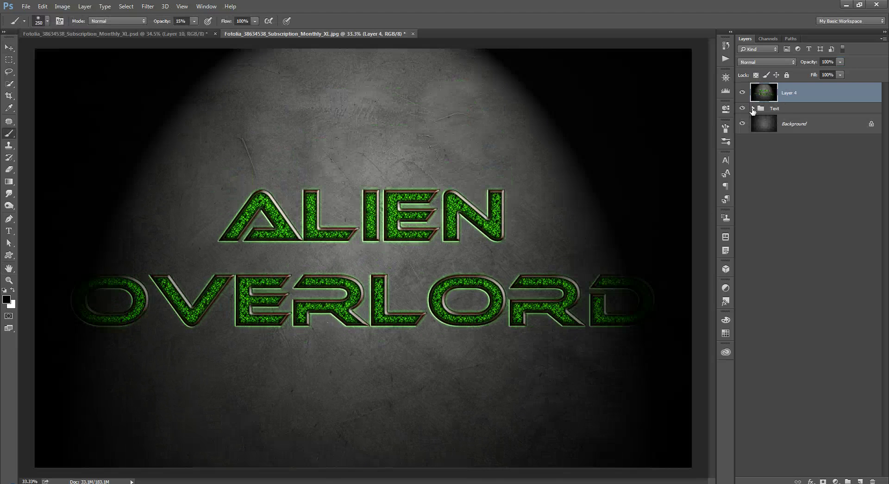
# Duplicate alien overlord from the Text group, move the copy to the top, and open its Layer Style.
pyautogui.click(753, 108)
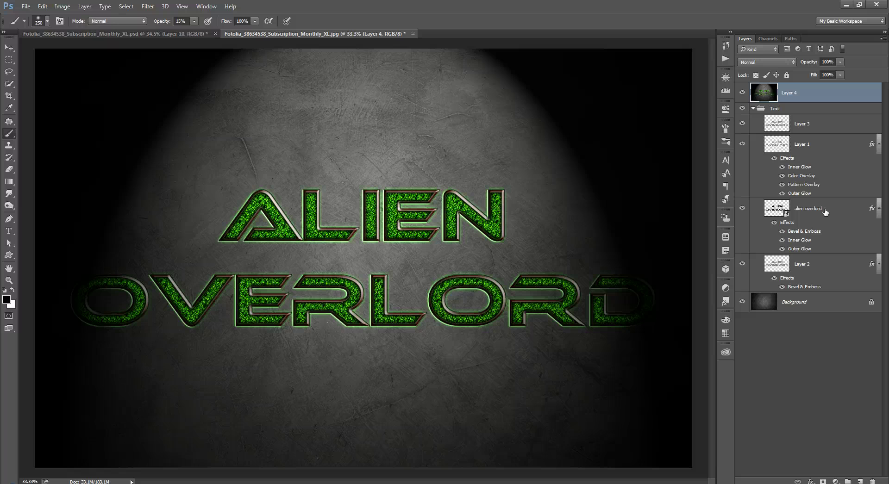
pyautogui.click(826, 211)
pyautogui.hotkey('ctrl', 'j')
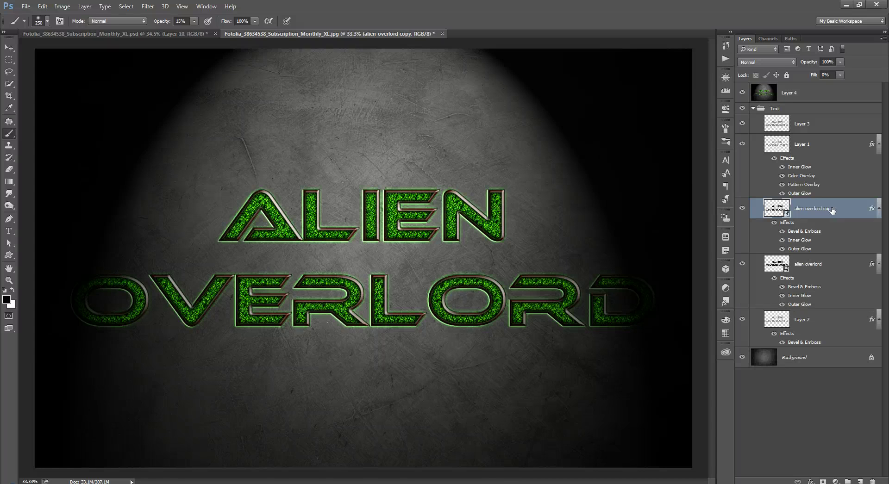
pyautogui.hotkey('ctrl', 'shift', ']')
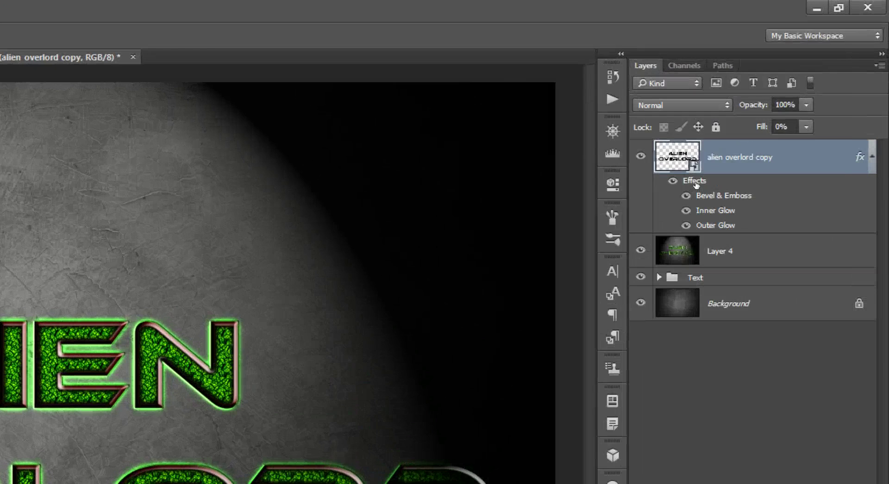
pyautogui.doubleClick(777, 107)
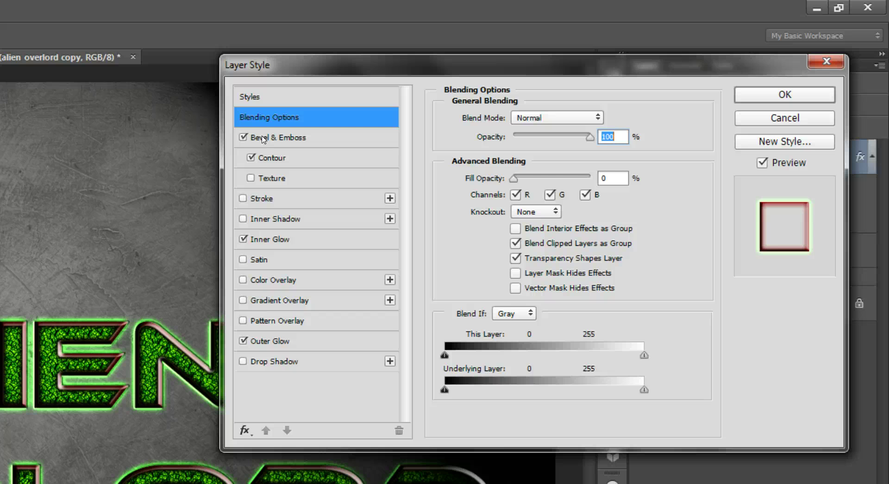
# Turn off Bevel & Emboss, Contour and Inner Glow on the copy, then delete the hidden effects.
pyautogui.click(243, 137)
pyautogui.click(251, 158)
pyautogui.click(243, 239)
pyautogui.click(242, 239)
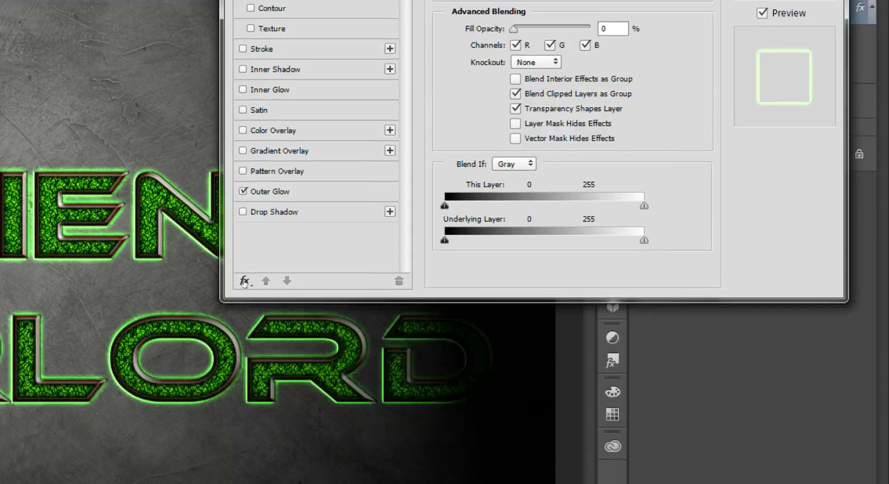
pyautogui.click(244, 429)
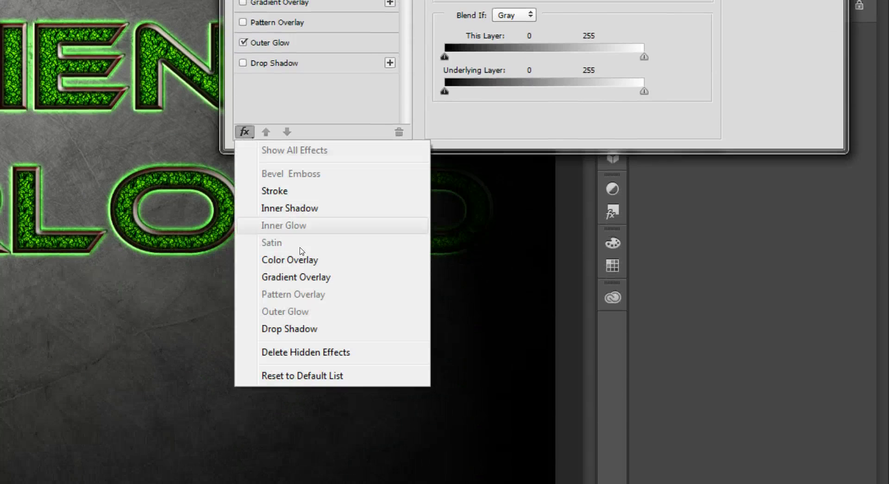
pyautogui.click(345, 352)
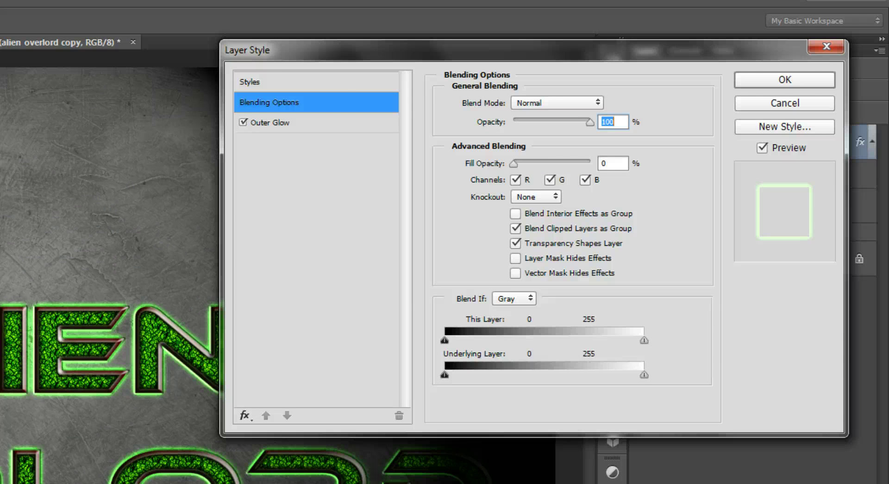
# Raise the copy's Outer Glow opacity to 97% and apply the style.
pyautogui.click(342, 123)
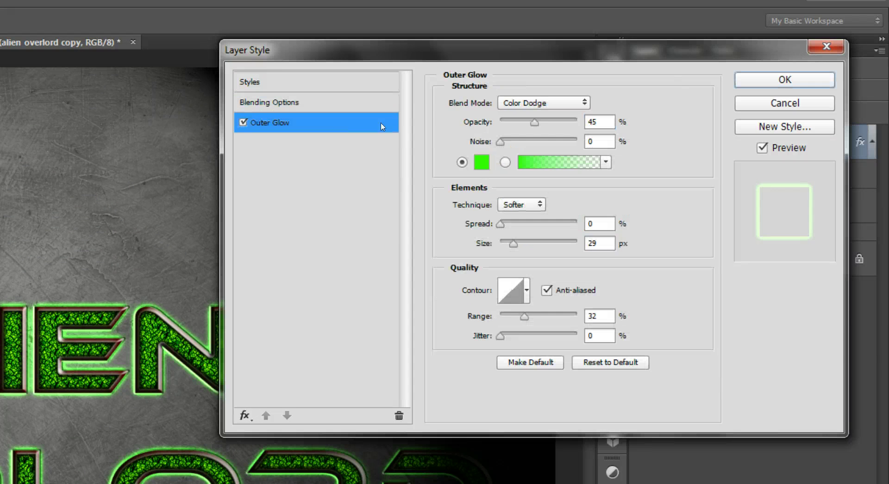
pyautogui.click(599, 122)
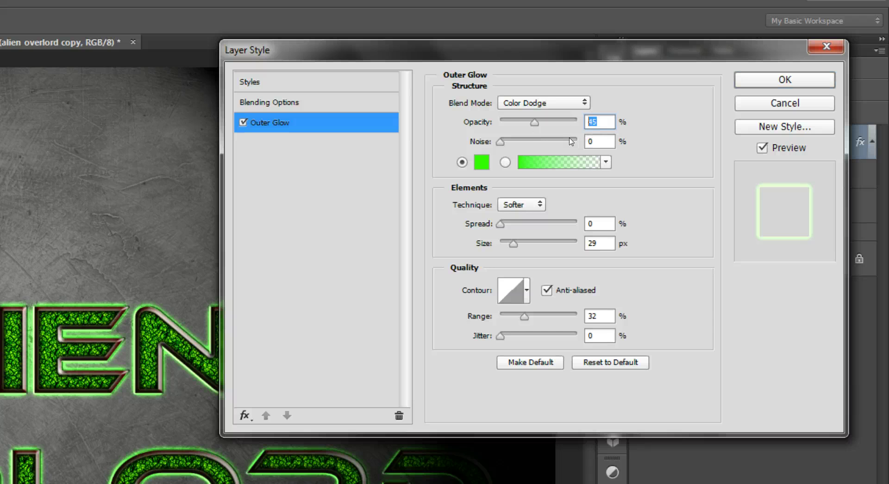
pyautogui.write('97')
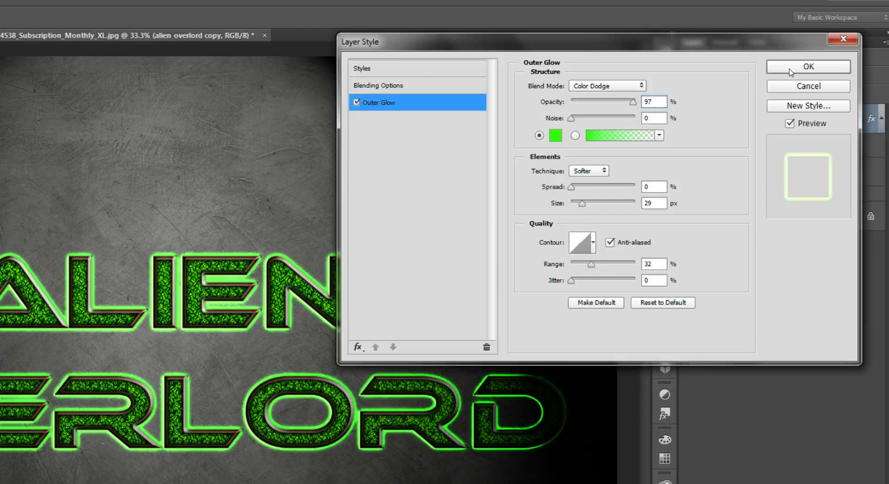
pyautogui.click(758, 83)
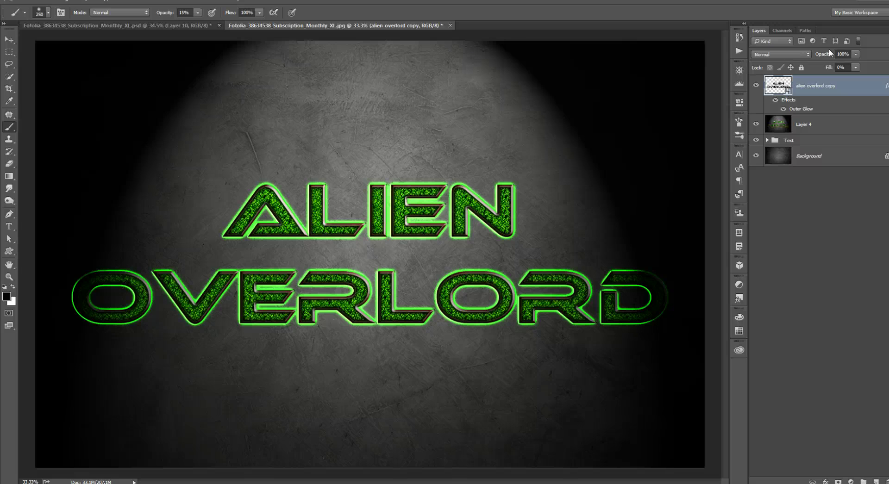
# Give the alien overlord copy layer a black hiding mask and set white as the foreground colour.
pyautogui.keyDown('alt'); pyautogui.click(838, 481); pyautogui.keyUp('alt')
pyautogui.press('x')
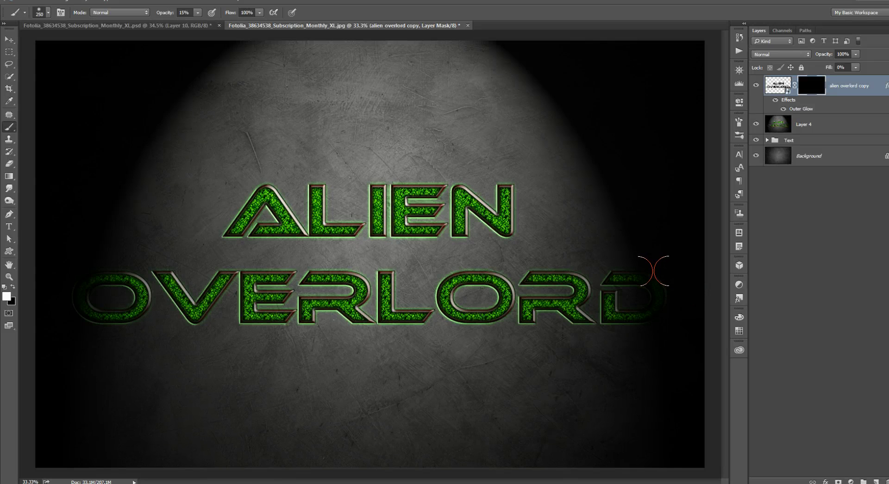
# Paint the glow back on the D's right end and O's left side, then set copy opacity to 79%.
pyautogui.moveTo(653, 271)
pyautogui.mouseDown()
pyautogui.moveTo(665, 293)
pyautogui.moveTo(652, 275)
pyautogui.moveTo(655, 296)
pyautogui.mouseUp()
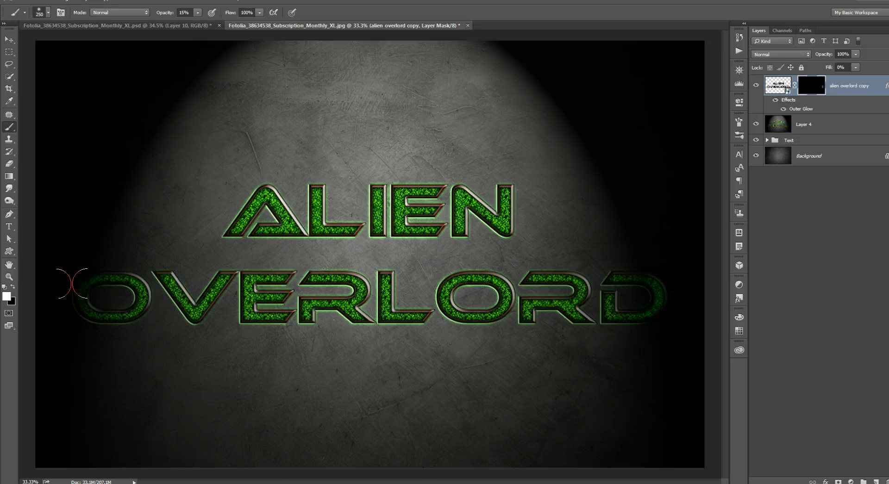
pyautogui.moveTo(74, 269); pyautogui.dragTo(77, 317)
pyautogui.moveTo(827, 54); pyautogui.dragTo(827, 55)
pyautogui.press('Return')
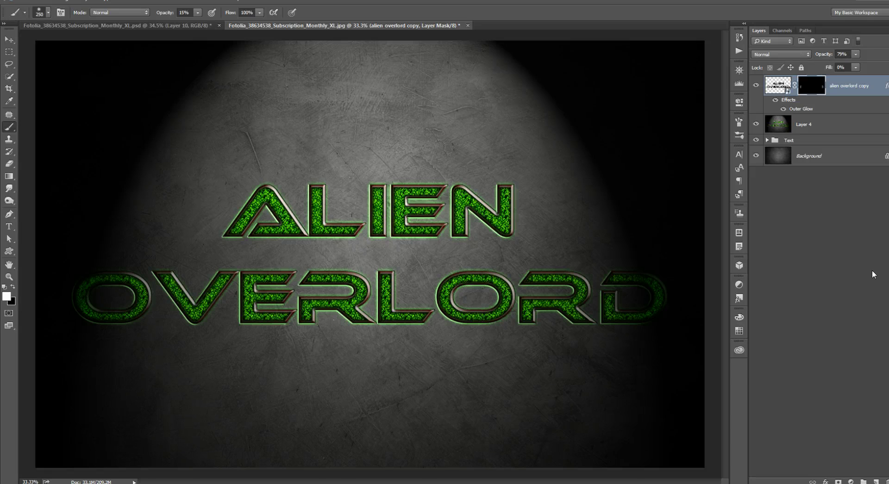